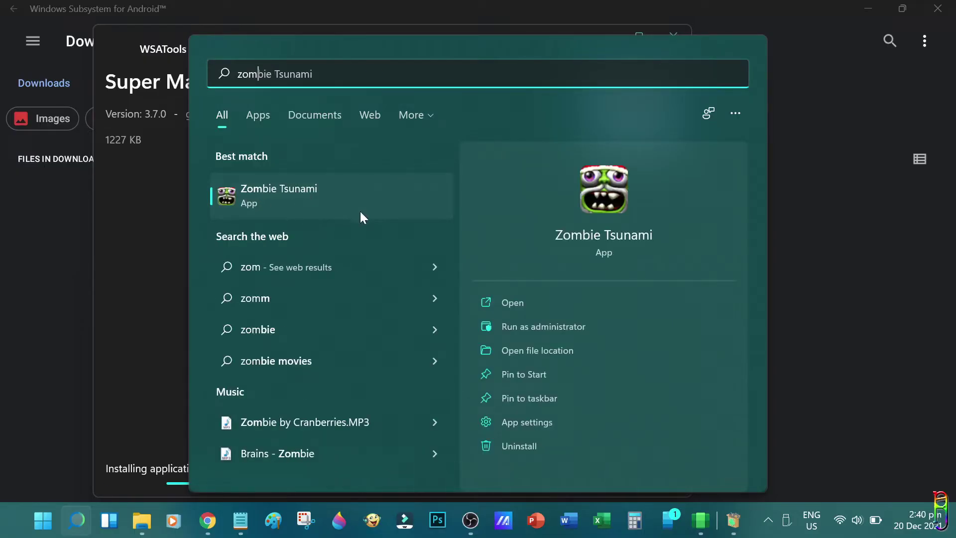
- Search Windows for 'appstore' and open the Amazon Appstore
left_click(143, 188)
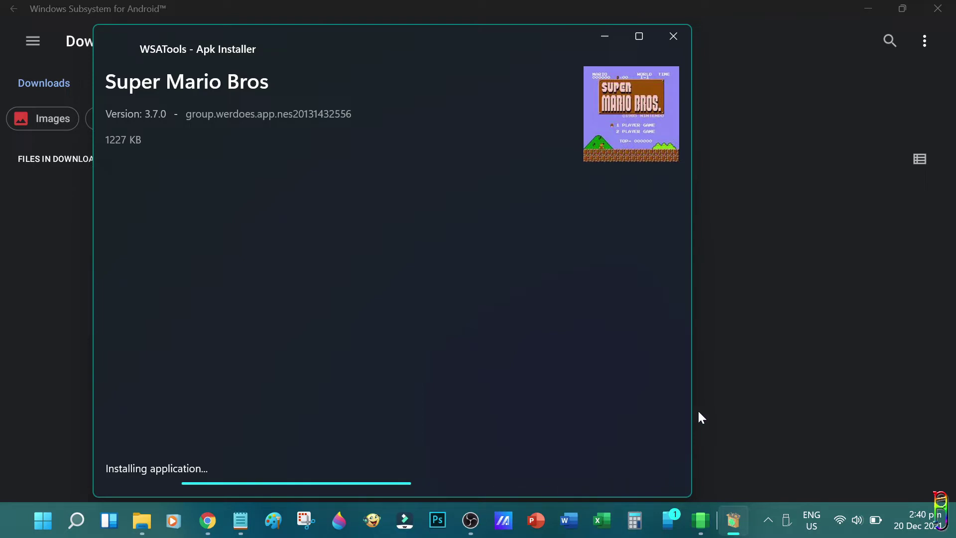
left_click(20, 524)
left_click(330, 75)
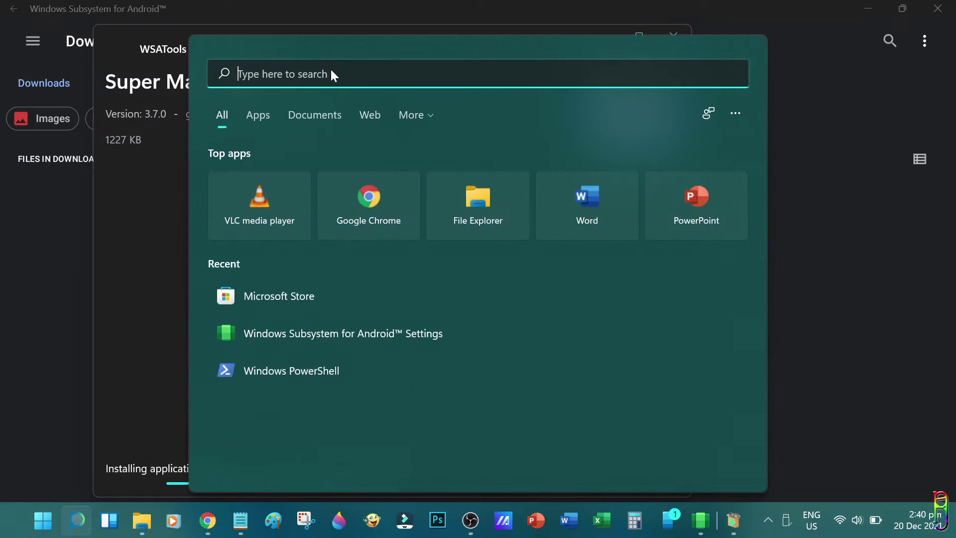
type("app")
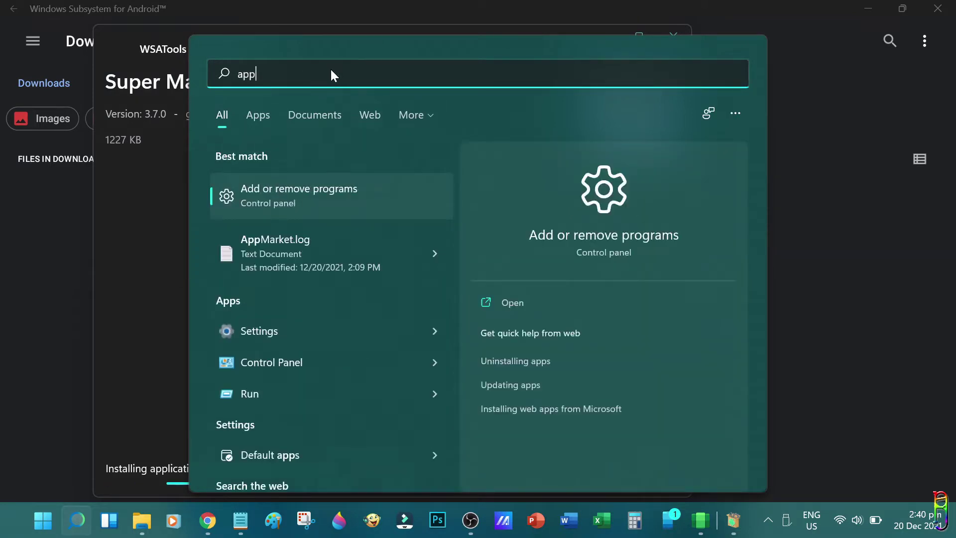
type("so")
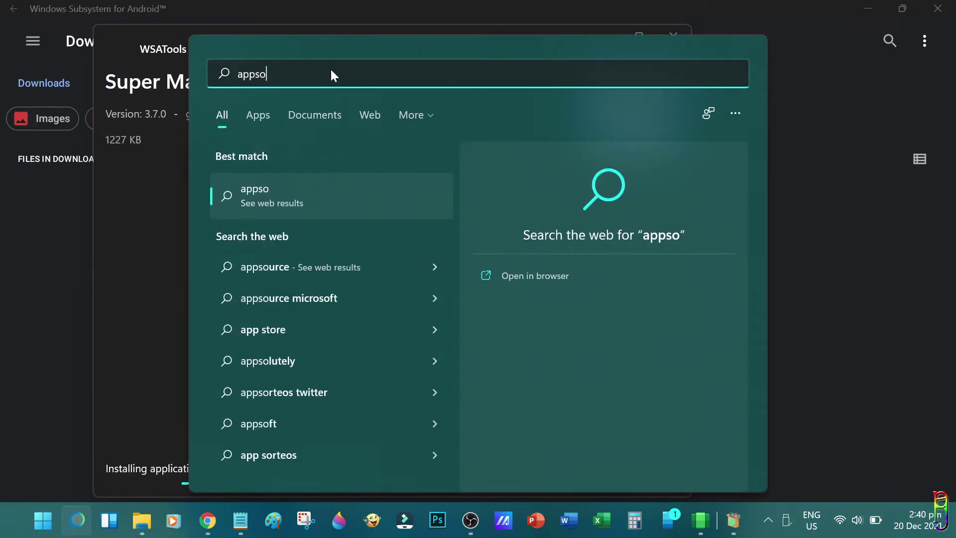
key("BackSpace")
type("tore")
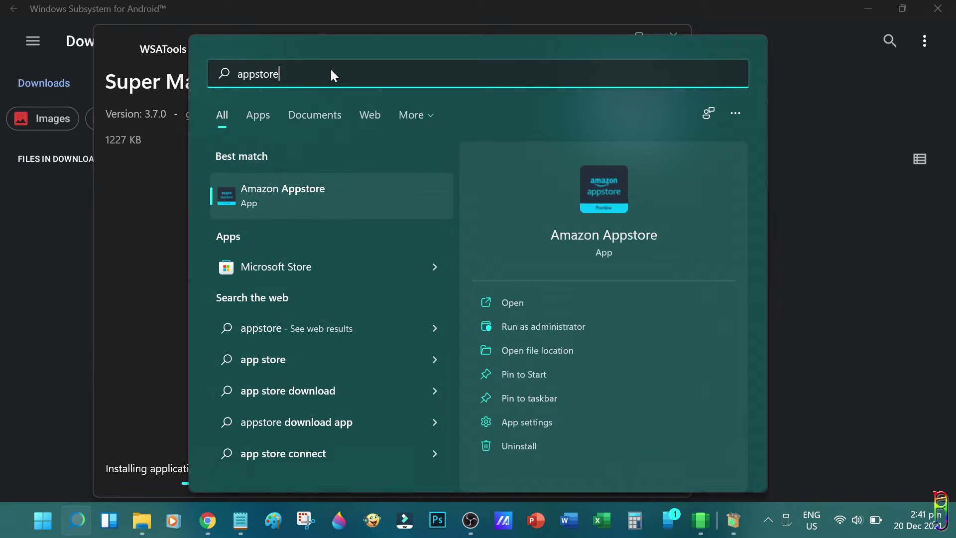
left_click(285, 198)
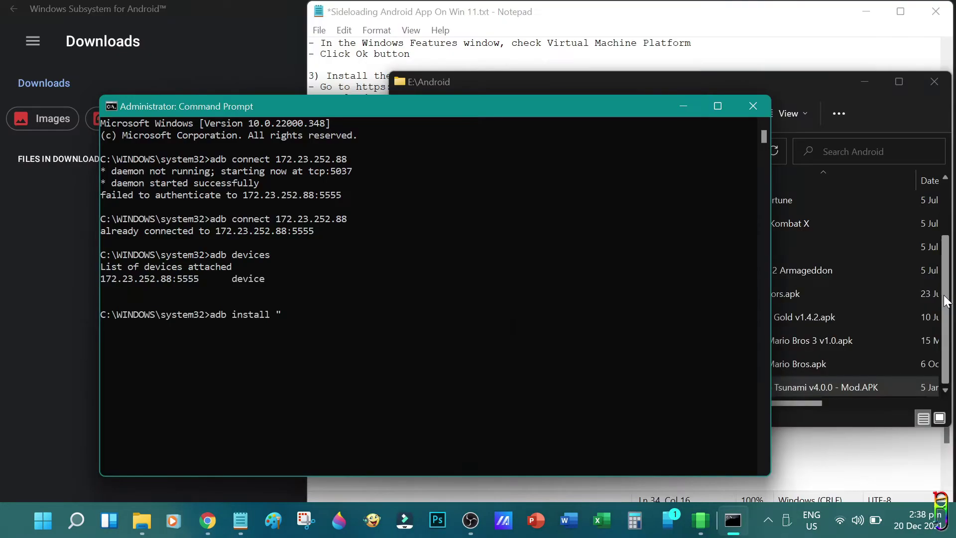
- Run adb install on 'E:\Android\Zombie Tsunami v4.0.0 - Mod.APK', then install Super Mario Bros.apk via WSATools
type("E:\\Android\\Zombie Tsunami v4.0.0 - Mod.APK")
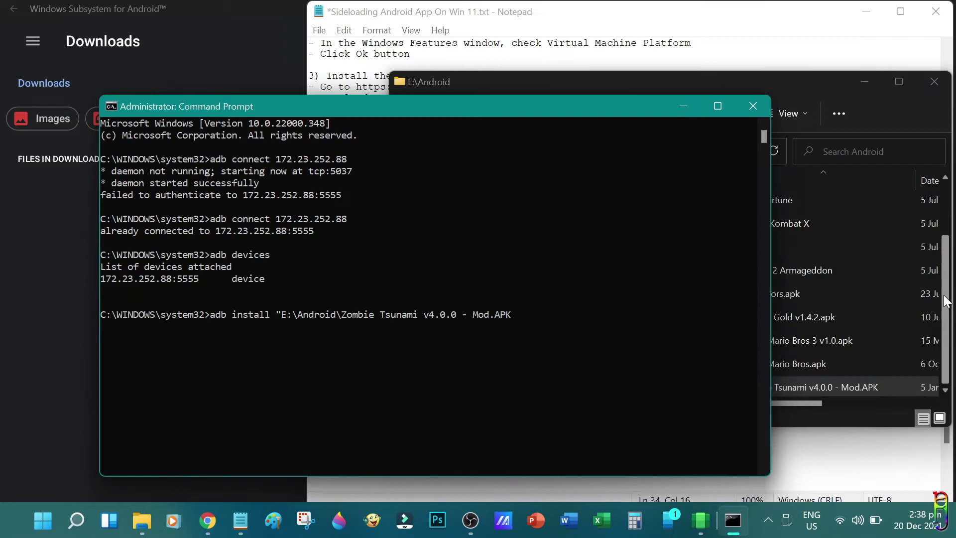
key("Return")
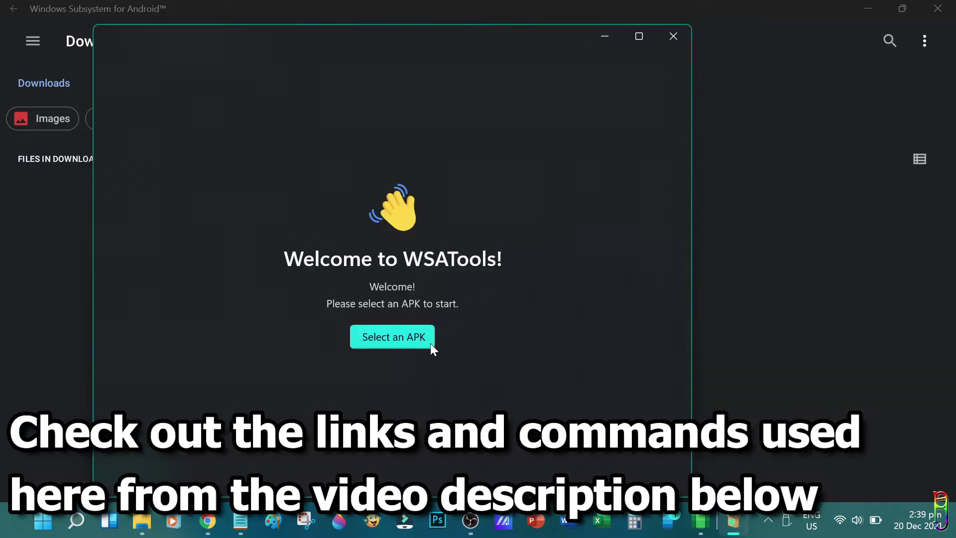
left_click(427, 342)
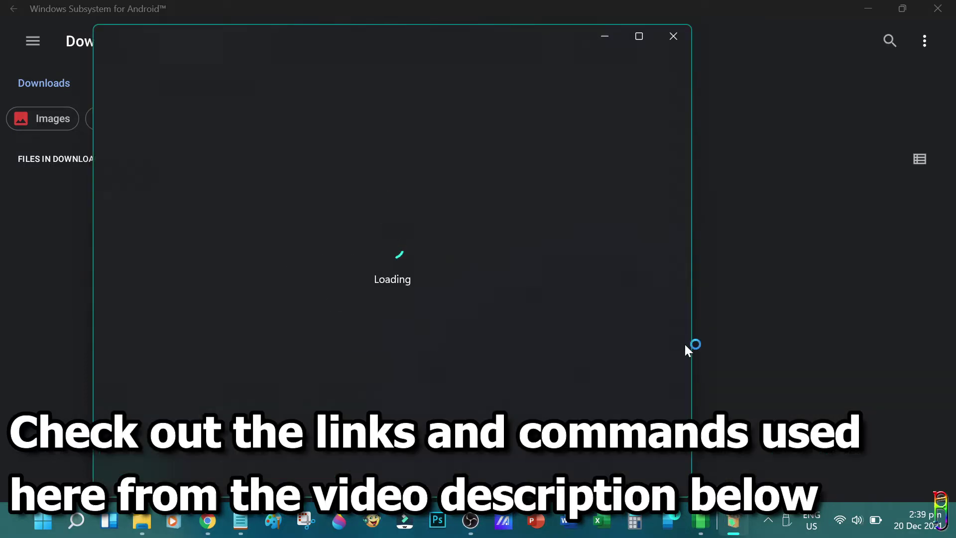
scroll(482, 244, "down", 1)
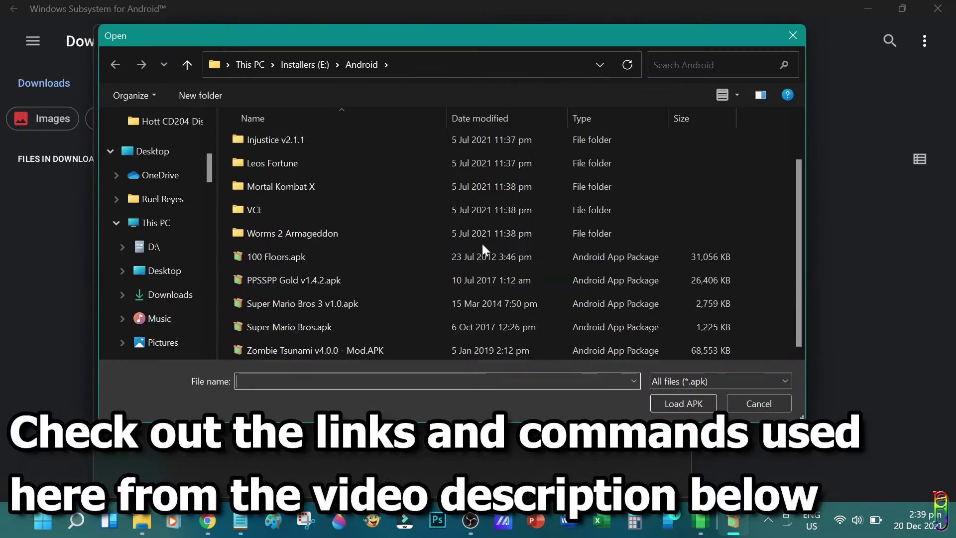
double_click(420, 327)
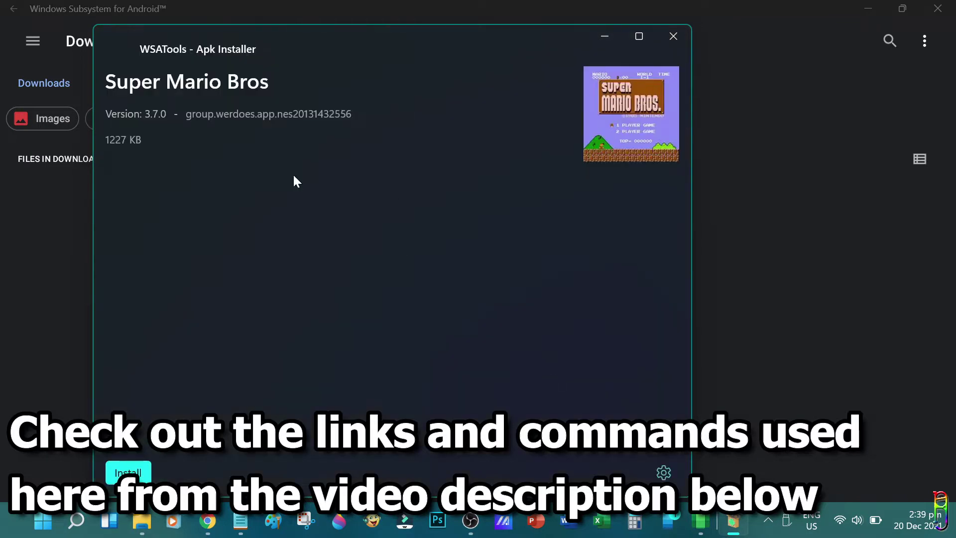
left_click(128, 472)
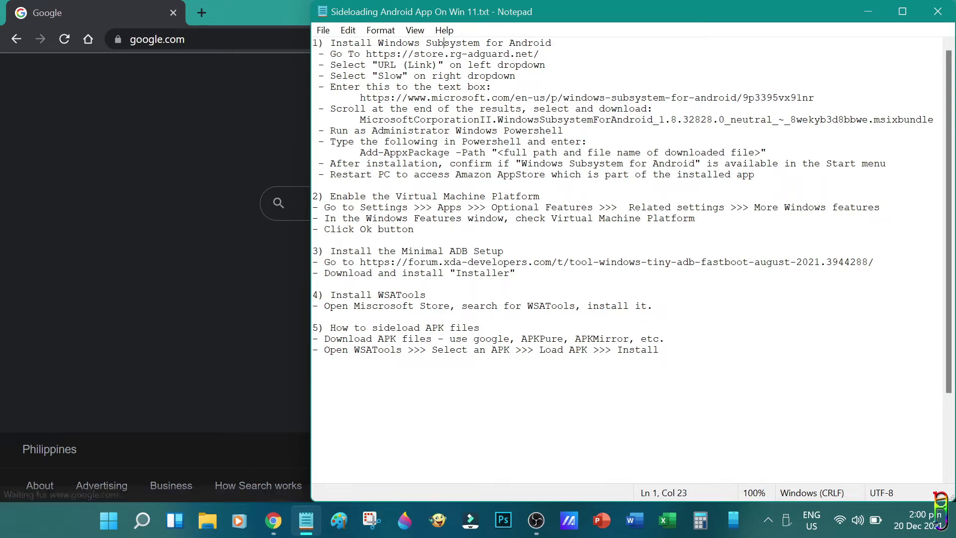
- Load store.rg-adguard.net in Chrome with URL (link) input type and the Slow channel
left_click_drag(539, 53, 414, 54)
key("ctrl+c")
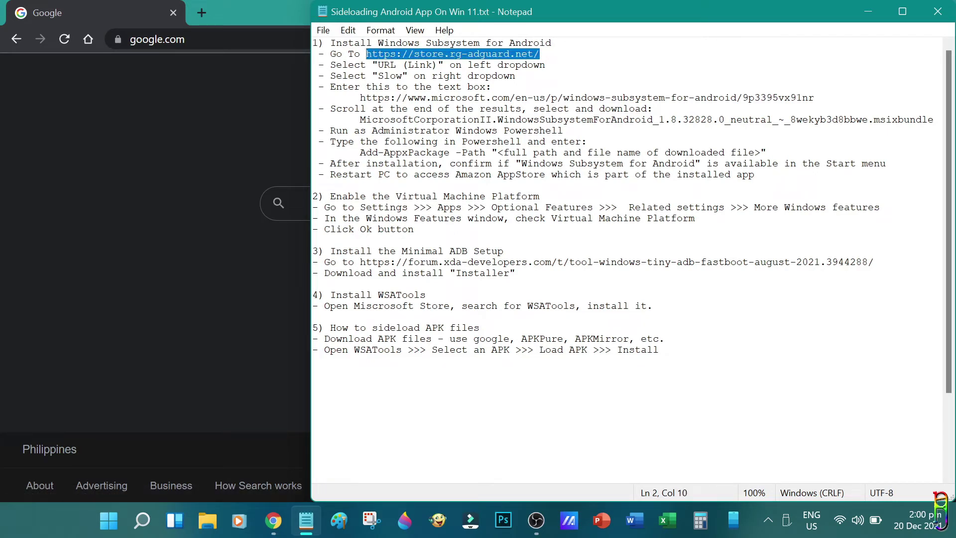
left_click(189, 39)
key("ctrl+v")
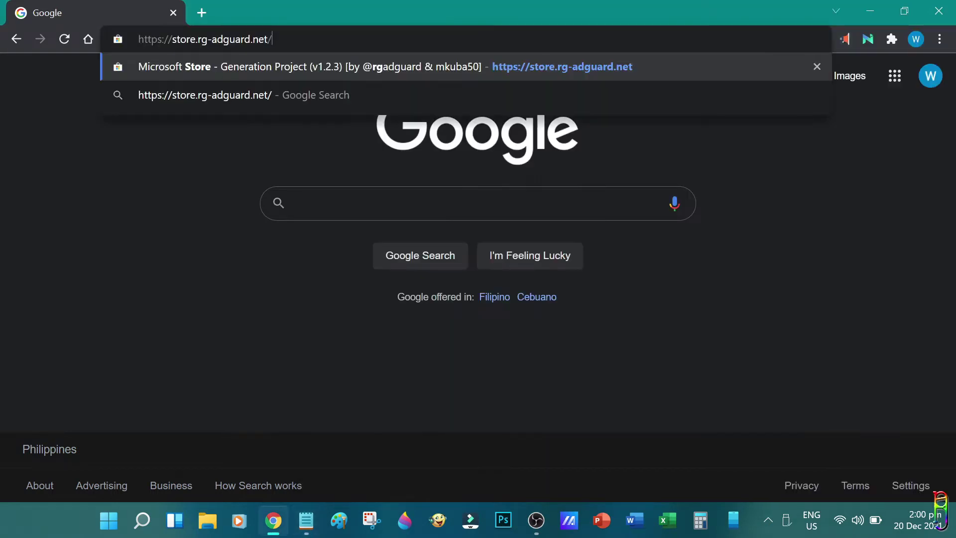
key("Return")
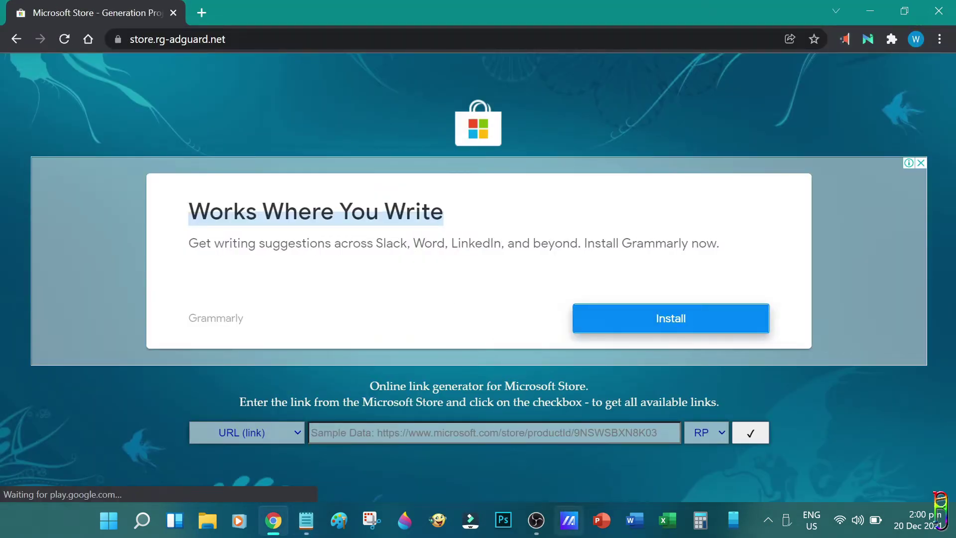
left_click(297, 434)
left_click(242, 449)
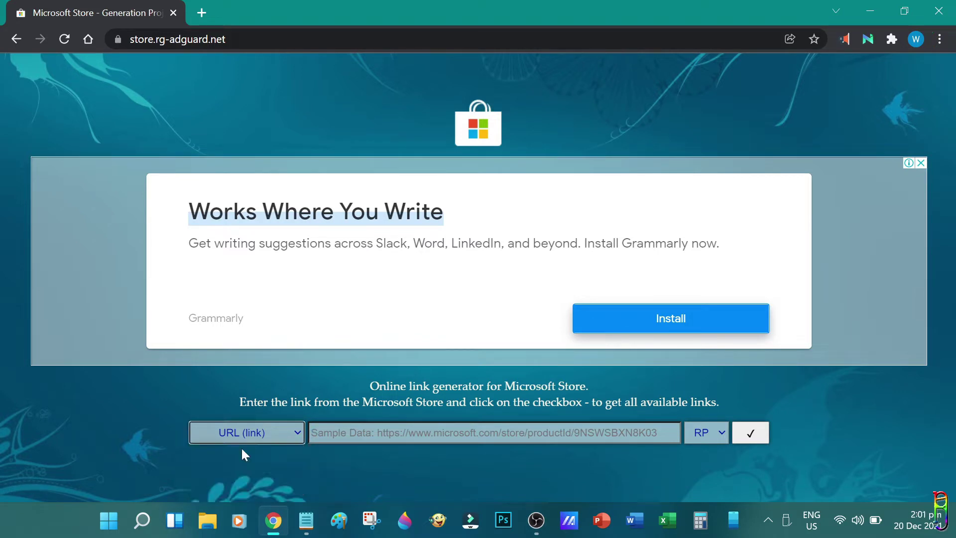
left_click(713, 435)
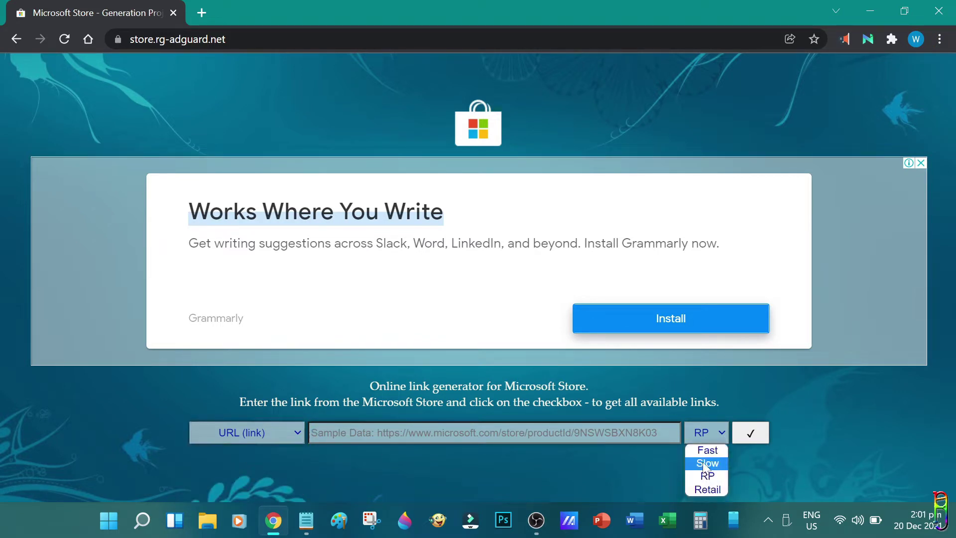
left_click(704, 462)
- Generate download links from the Windows Subsystem for Android Microsoft Store URL copied from the notes
key("alt+Tab")
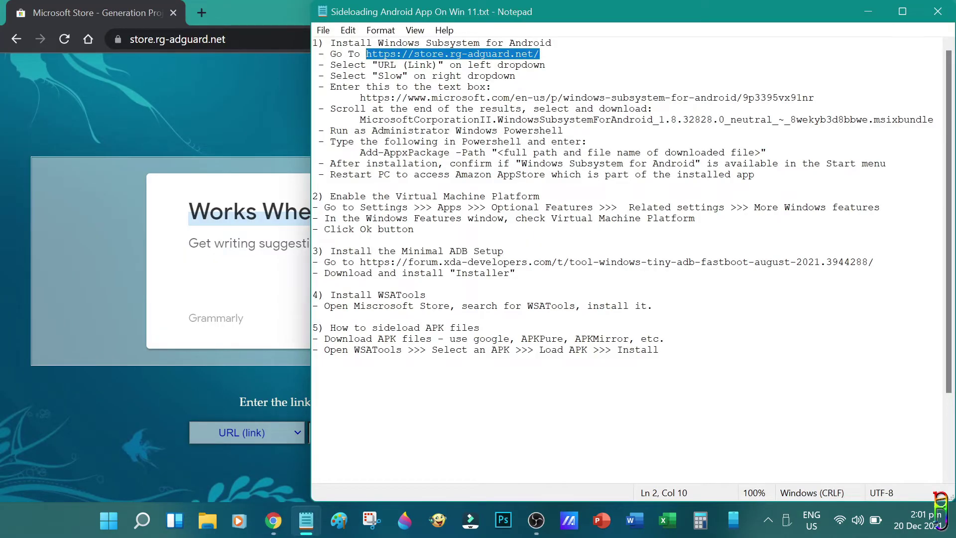
left_click_drag(360, 97, 815, 98)
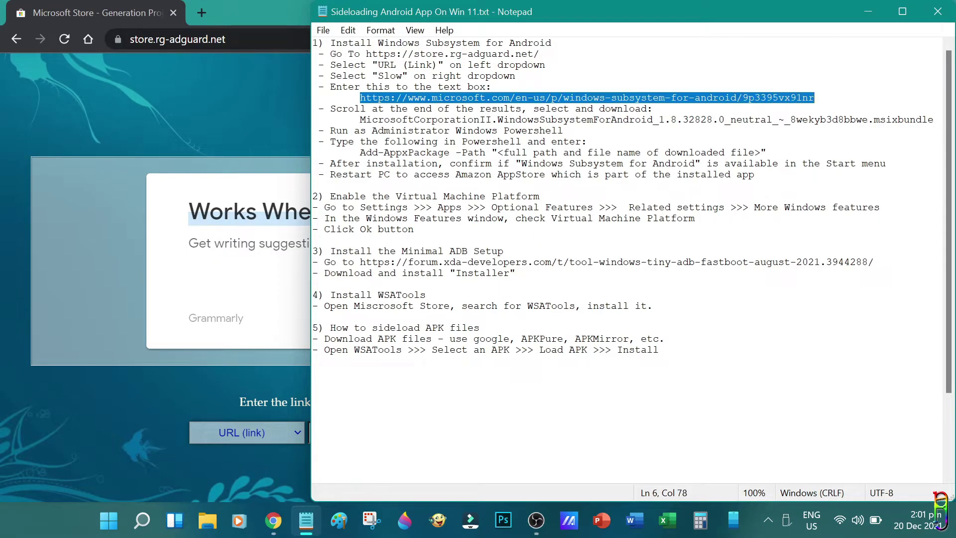
key("alt+Tab")
left_click(493, 432)
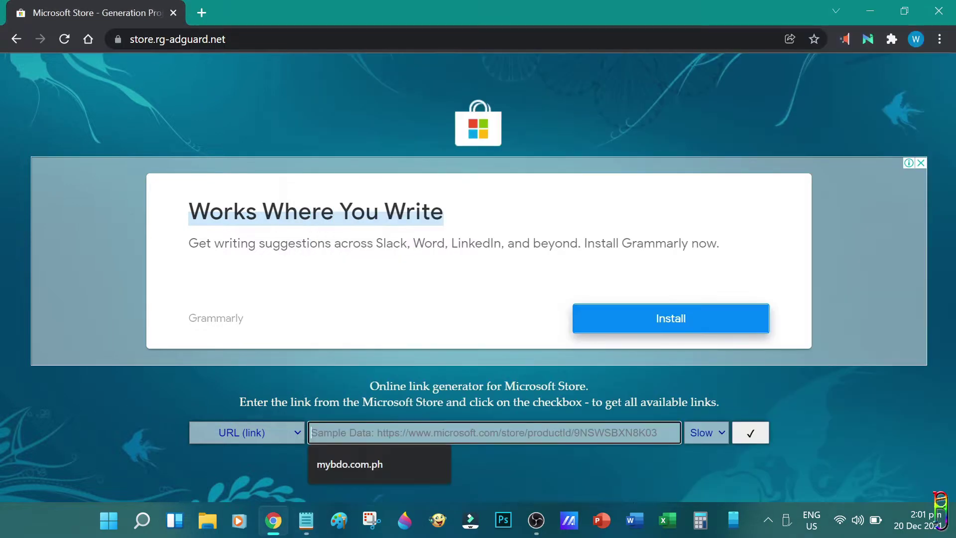
type("https://www.microsoft.com/en-us/p/windows-subsystem-for-android/9p3395vx91nr")
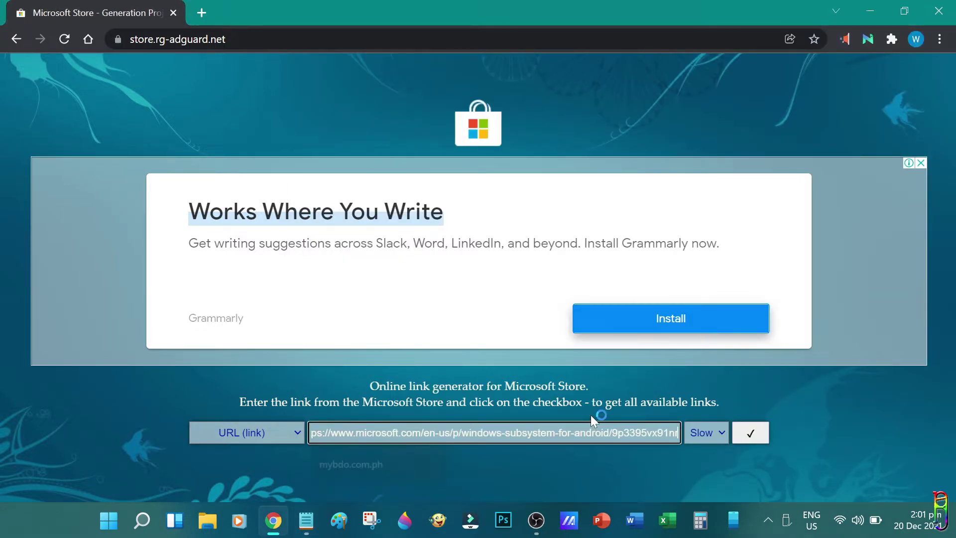
left_click(752, 433)
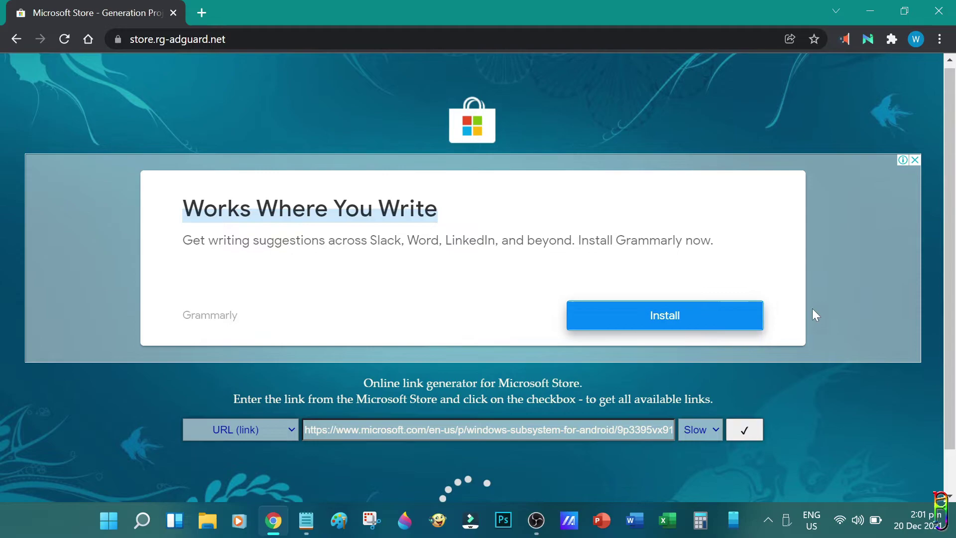
scroll(804, 305, "down", 1)
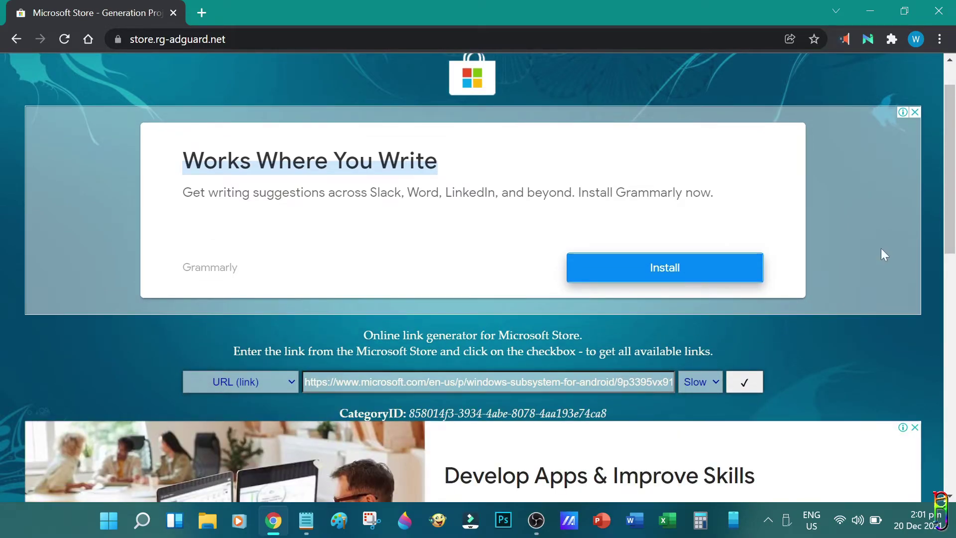
scroll(880, 248, "down", 12)
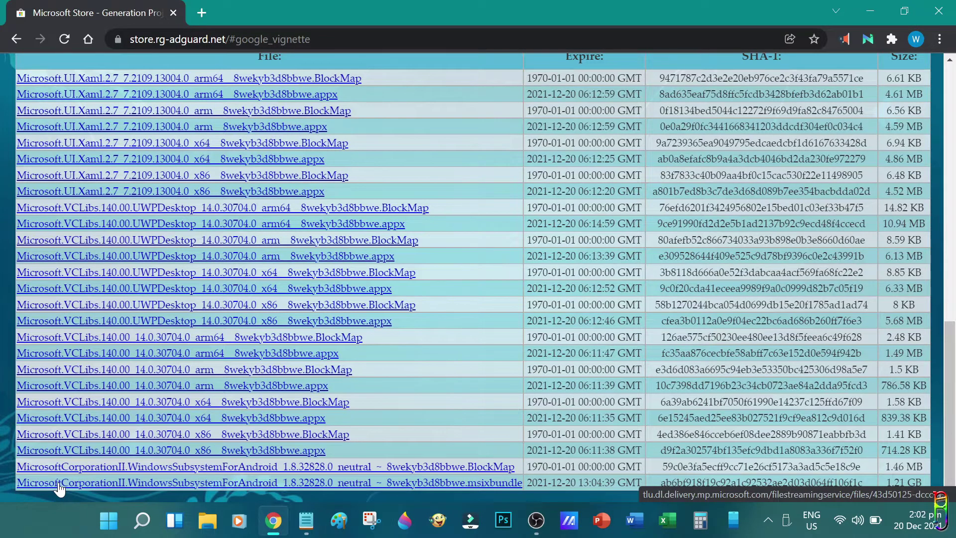
- Download the 1.2 GB Windows Subsystem for Android msixbundle in a new tab and show it in Downloads
right_click(455, 483)
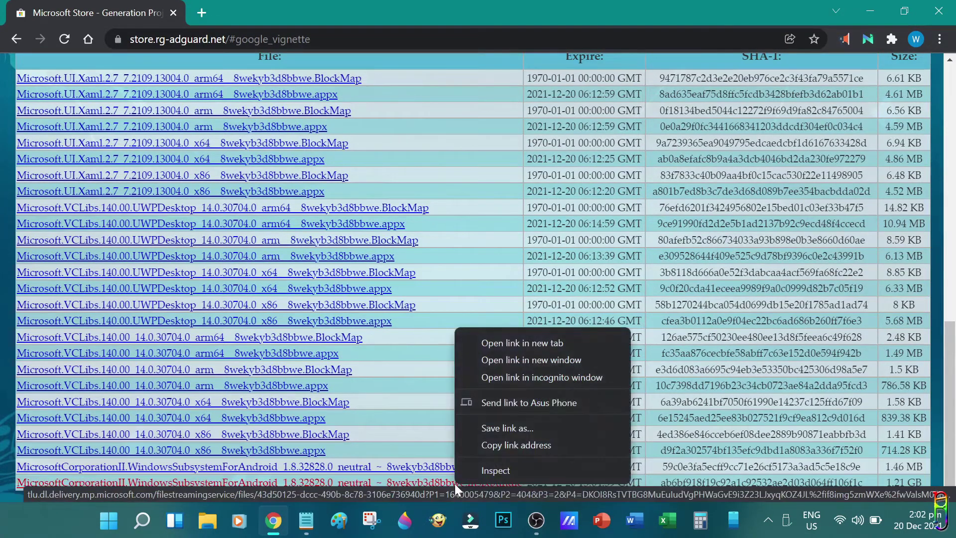
left_click(548, 448)
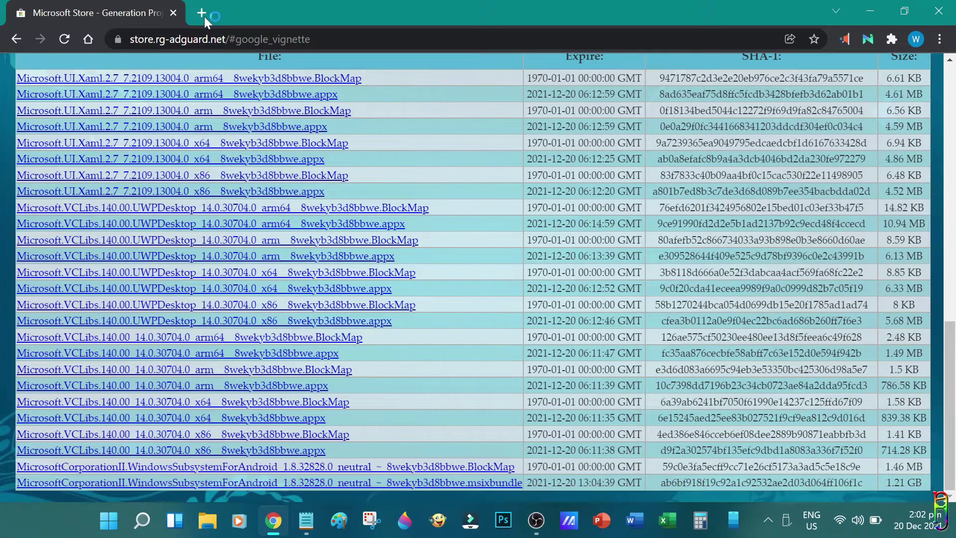
left_click(201, 14)
key("ctrl+v")
key("Return")
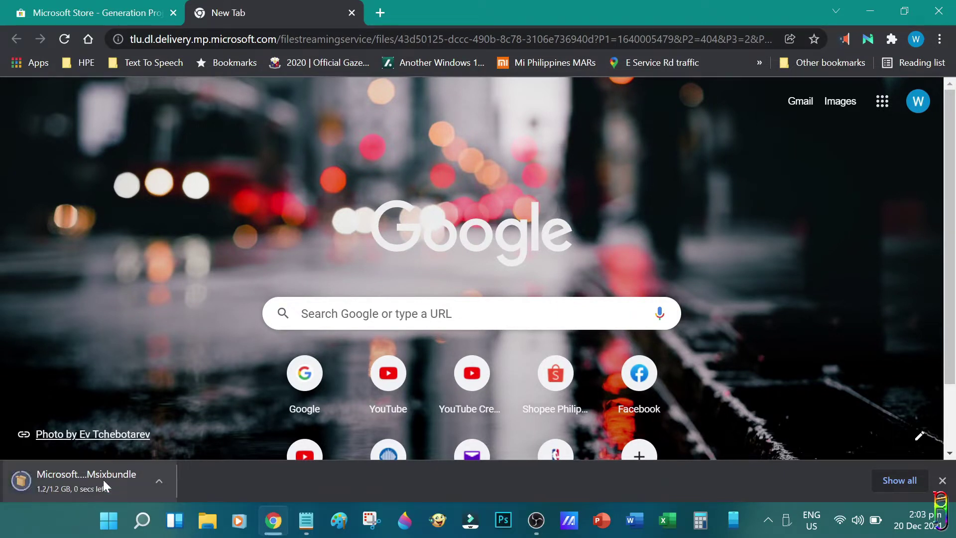
left_click(159, 481)
left_click(171, 431)
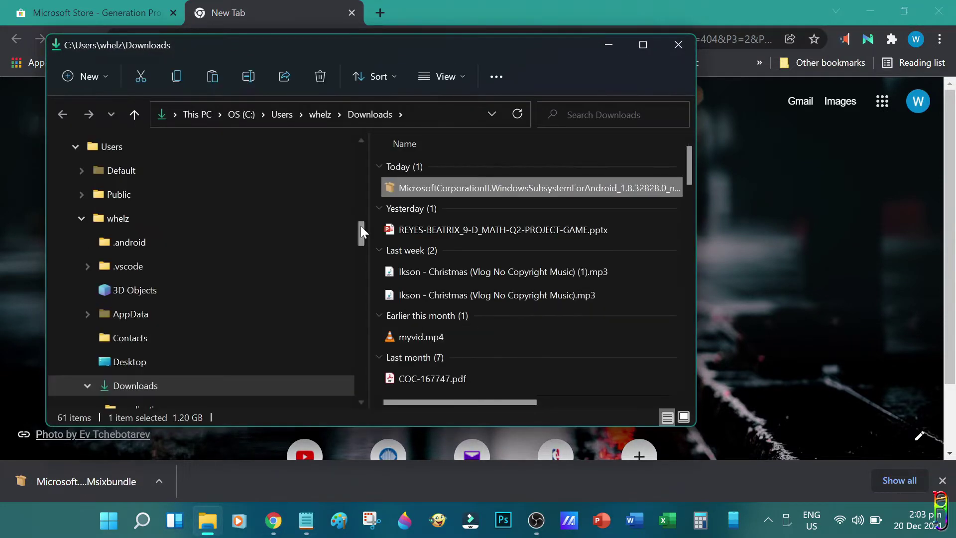
- Move the Windows Subsystem for Android msixbundle from Downloads into the root of OS (C:)
right_click(407, 187)
left_click(363, 230)
scroll(242, 331, "up", 10)
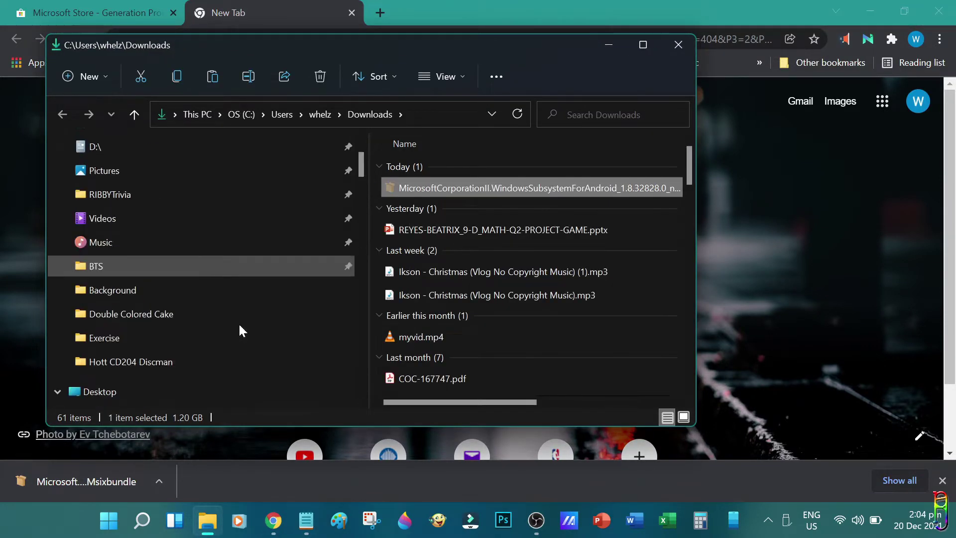
scroll(239, 326, "down", 5)
left_click(239, 321)
right_click(547, 219)
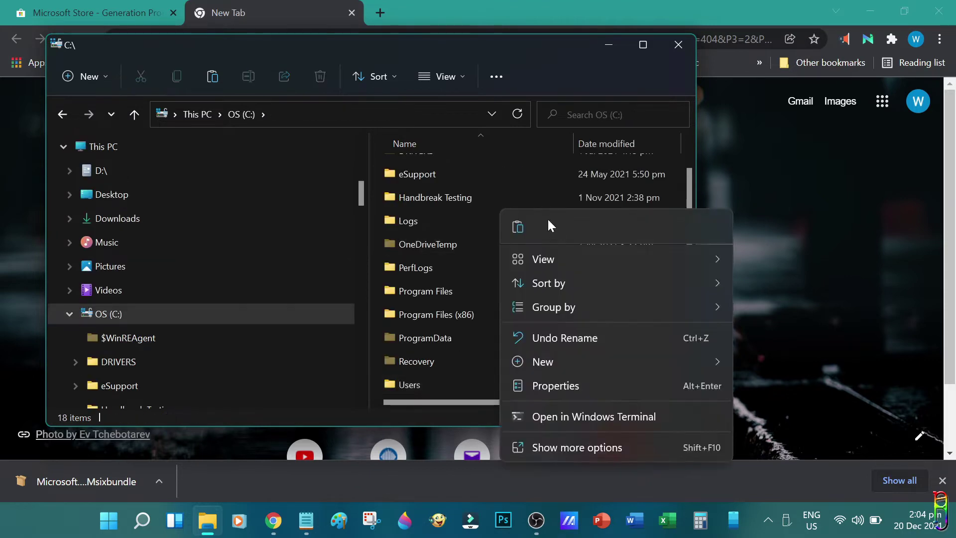
left_click(517, 227)
left_click(437, 216)
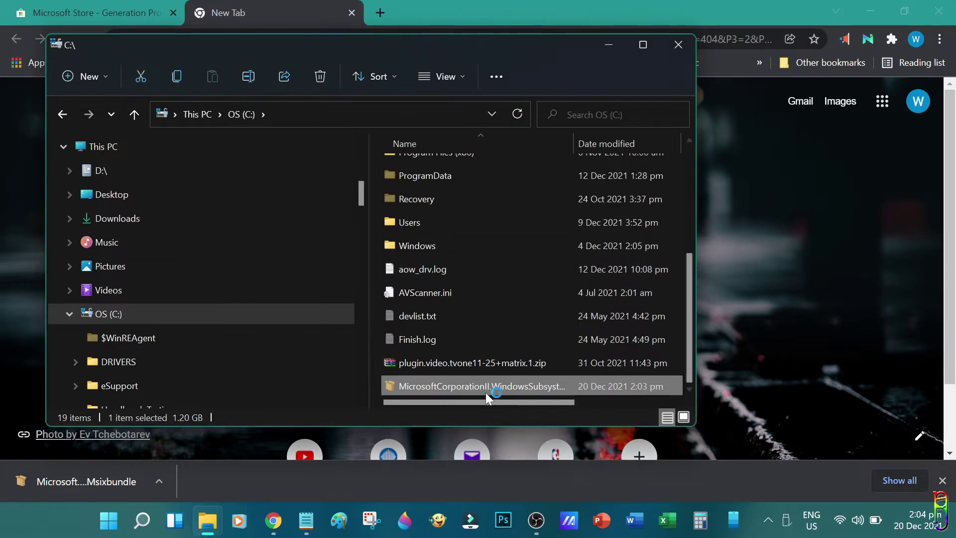
left_click(643, 44)
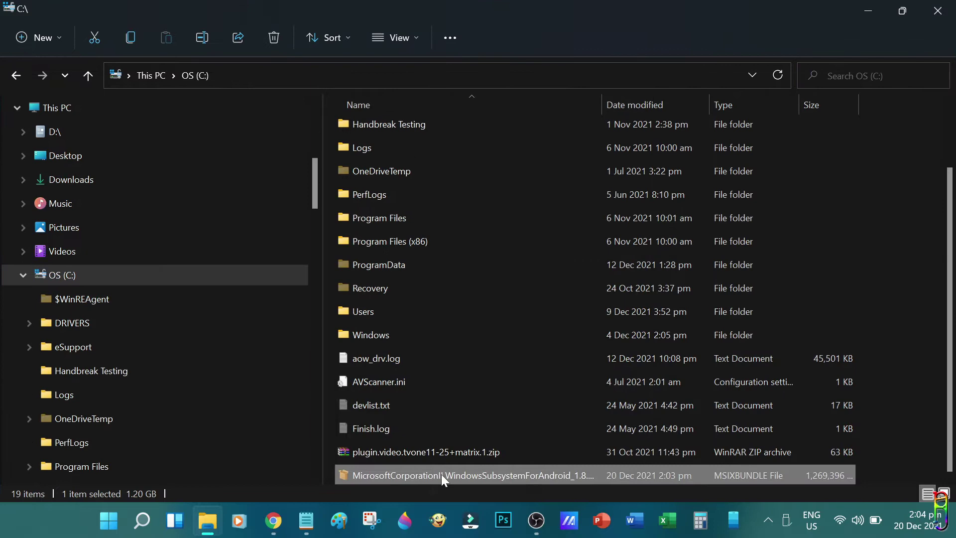
- Launch PowerShell as administrator and start typing cd\ and Add-AppxPackage -Path "C:
left_click(124, 522)
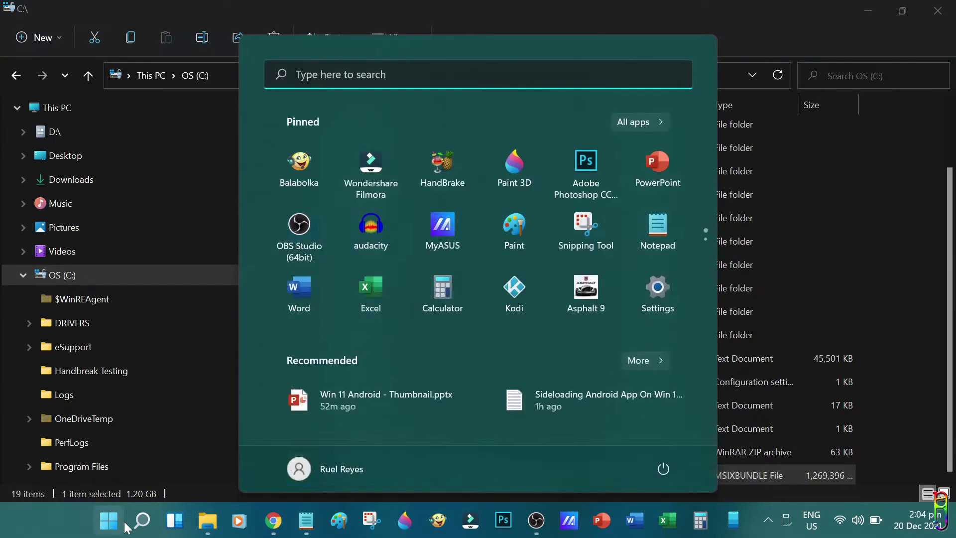
type("powe")
right_click(333, 193)
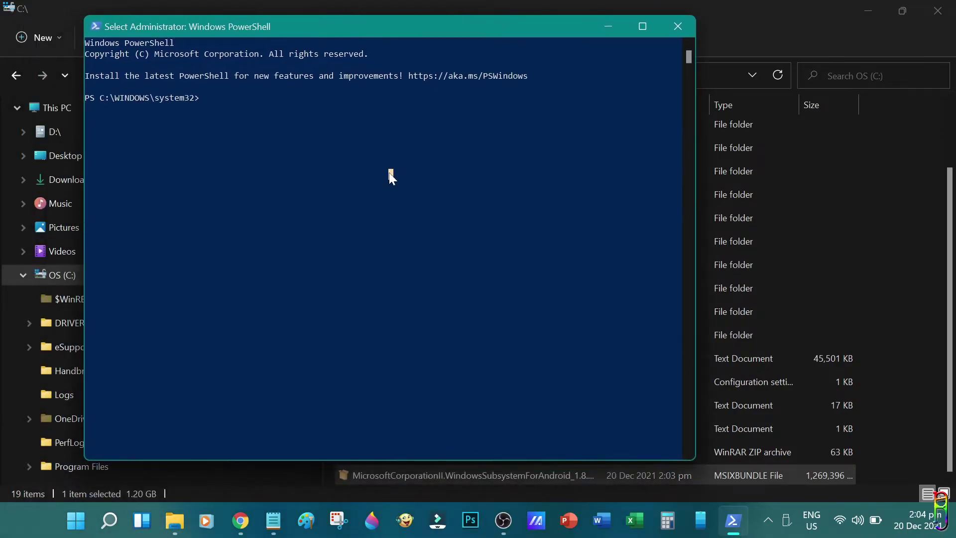
type("cd\\")
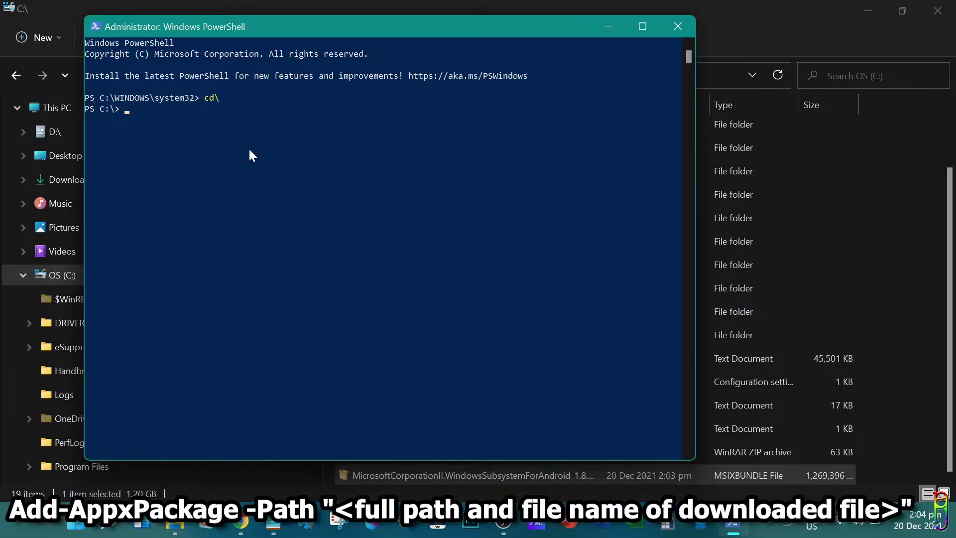
type("Add-AppxPackage -Path \"C:\\")
- Complete the path with the copied msixbundle file name and run Add-AppxPackage
left_click(500, 476)
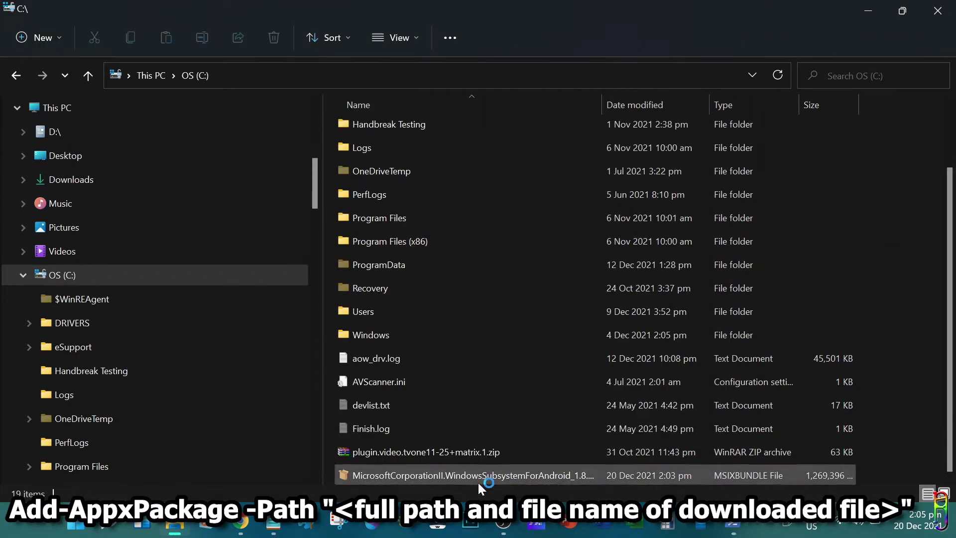
left_click(502, 475)
key("ctrl+a")
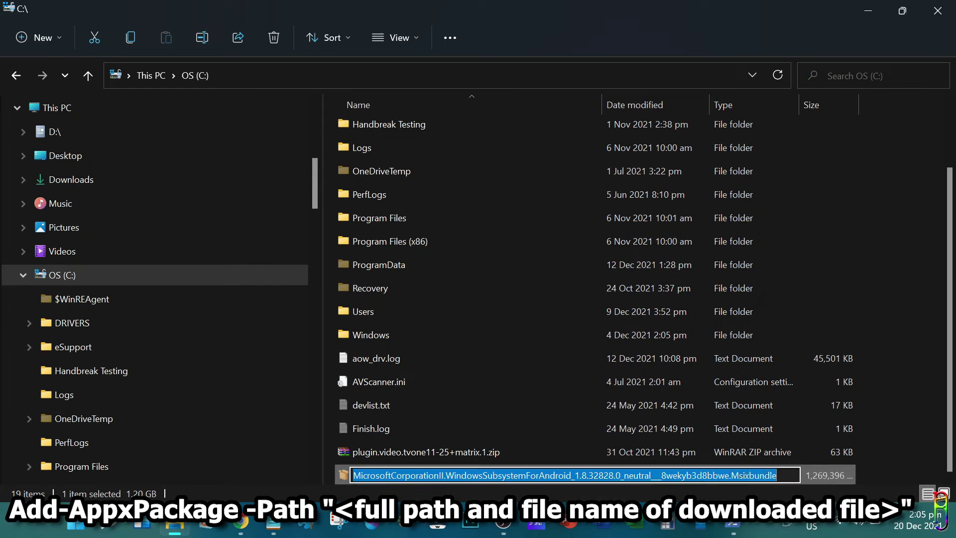
right_click(502, 475)
left_click(518, 309)
key("alt+Tab")
type("\\")
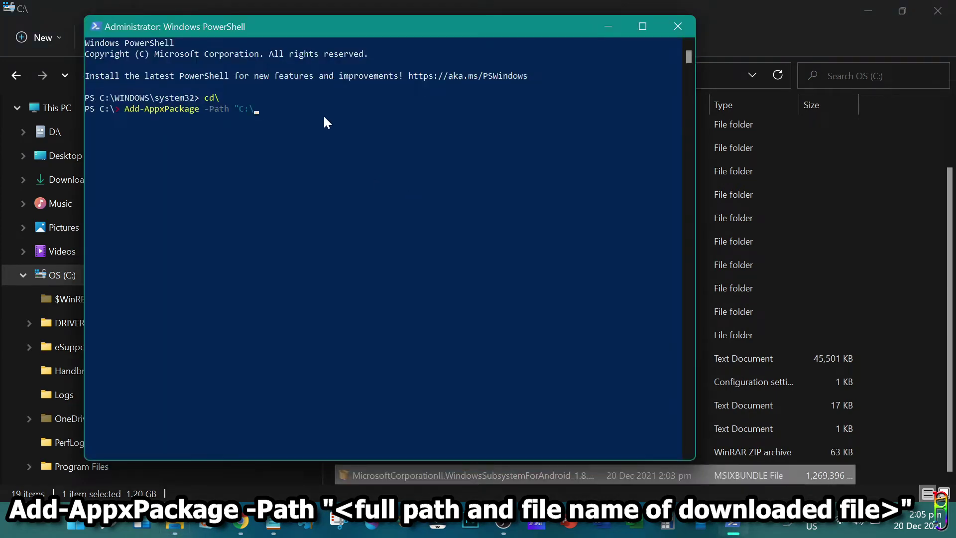
key("ctrl+v")
type("\"")
key("Return")
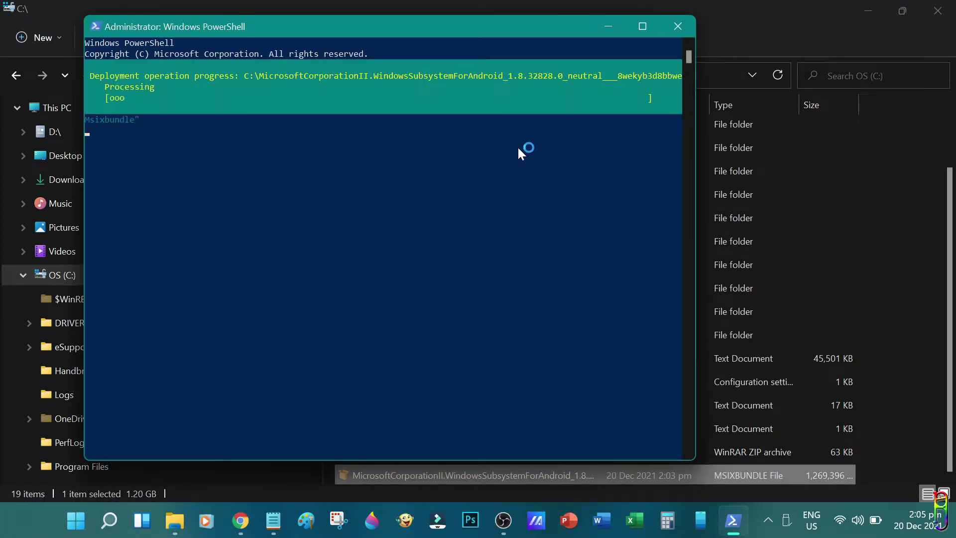
left_click(642, 26)
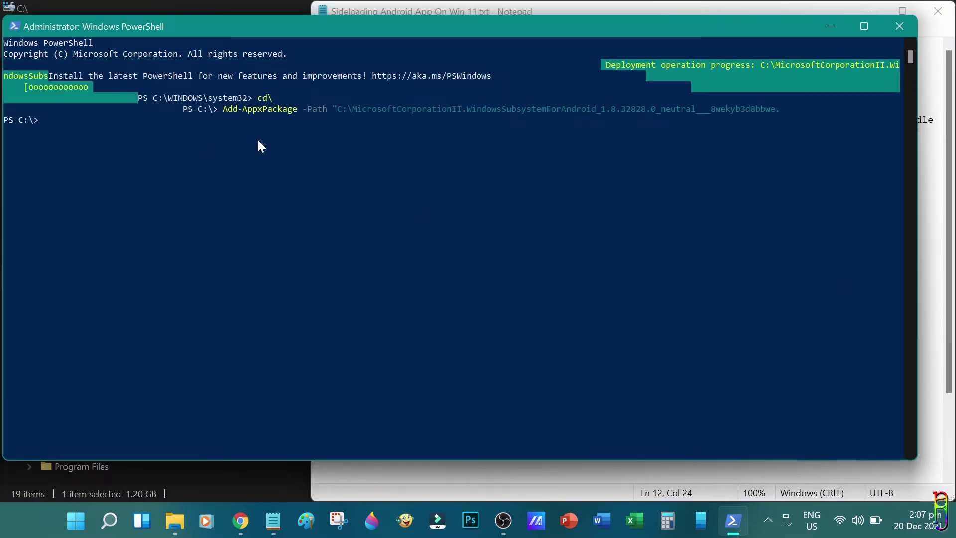
- Exit PowerShell and search the Start menu for 'windows sub'
type("t")
key("Return")
key("super")
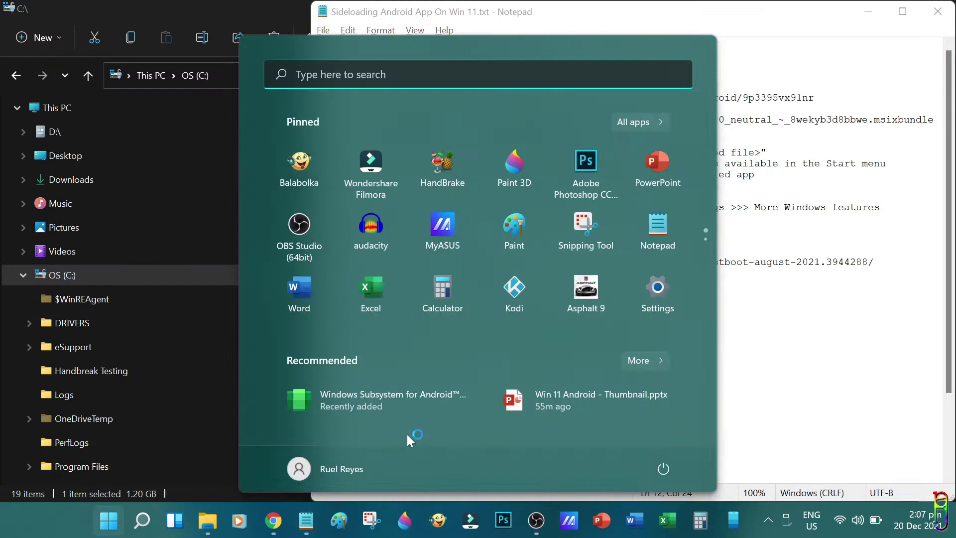
type("wndo")
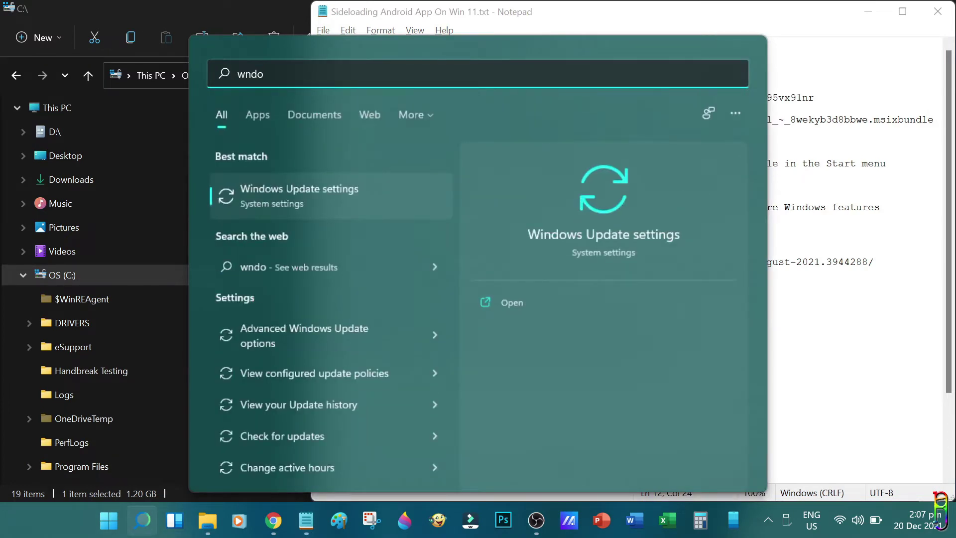
type("ws sub")
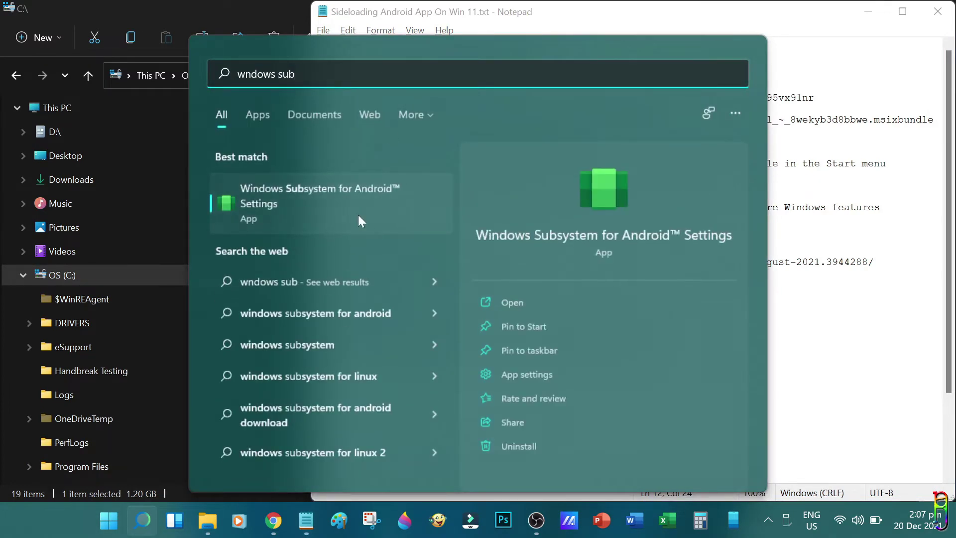
key("Escape")
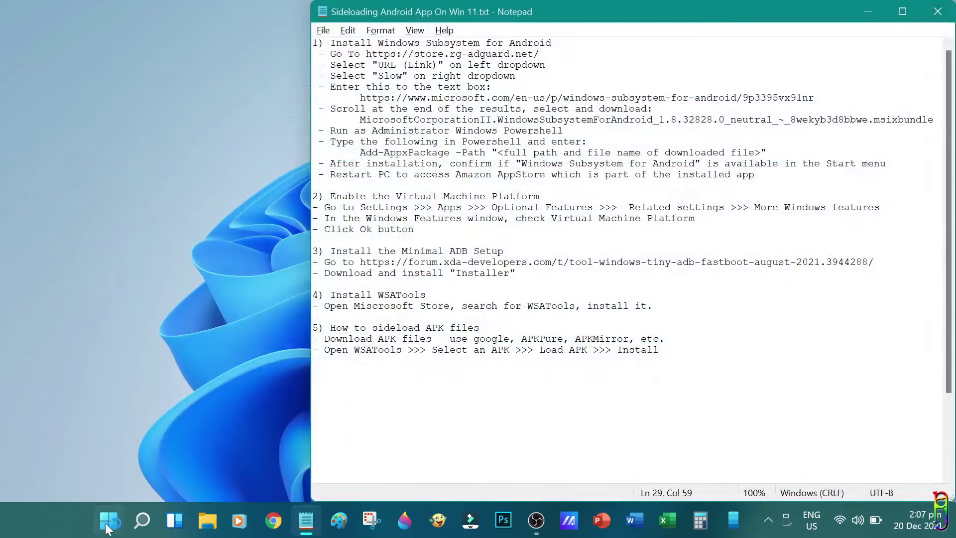
left_click(107, 528)
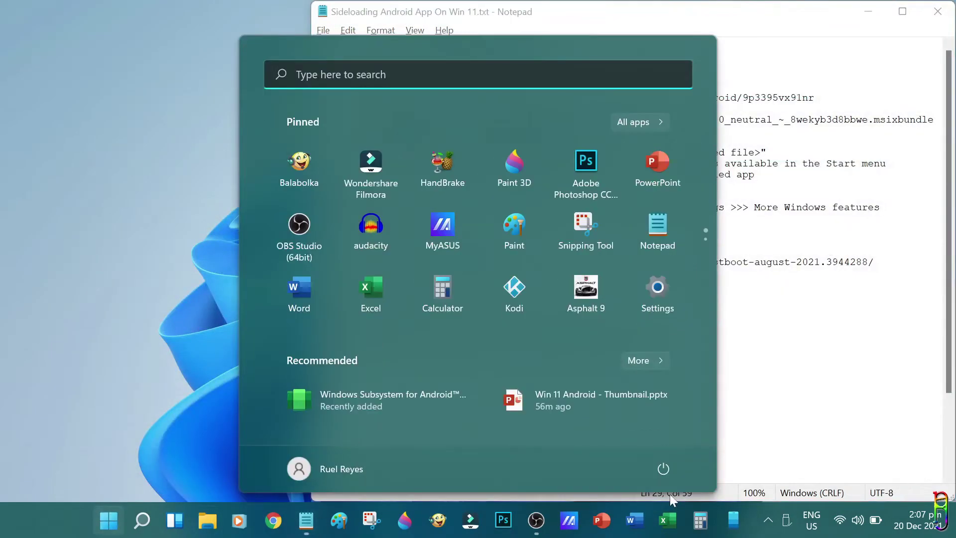
left_click(667, 477)
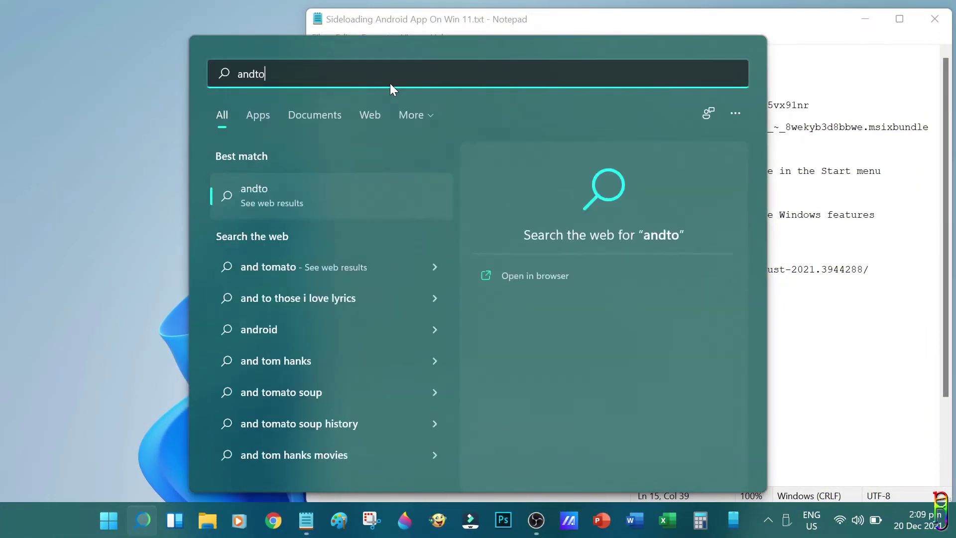
- Search 'android' and open Windows Subsystem for Android Settings, showing version 1.8.32828.0
key("BackSpace")
key("BackSpace")
key("BackSpace")
type("droid")
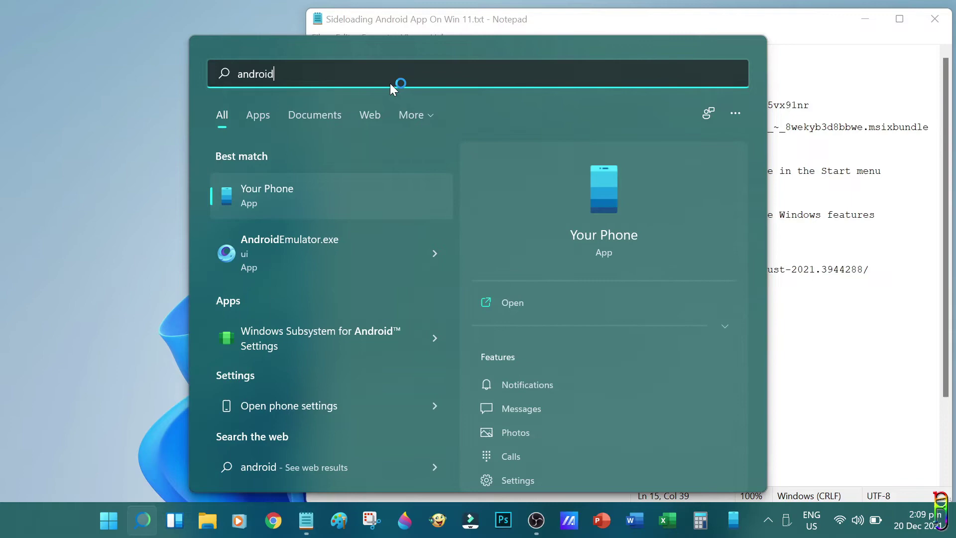
left_click(902, 335)
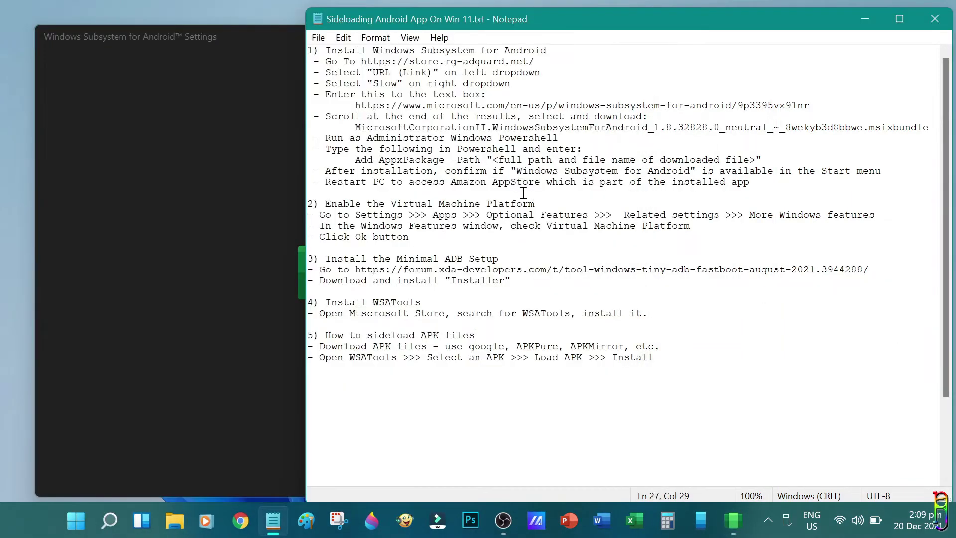
left_click_drag(352, 179, 714, 182)
left_click(273, 184)
scroll(473, 328, "down", 4)
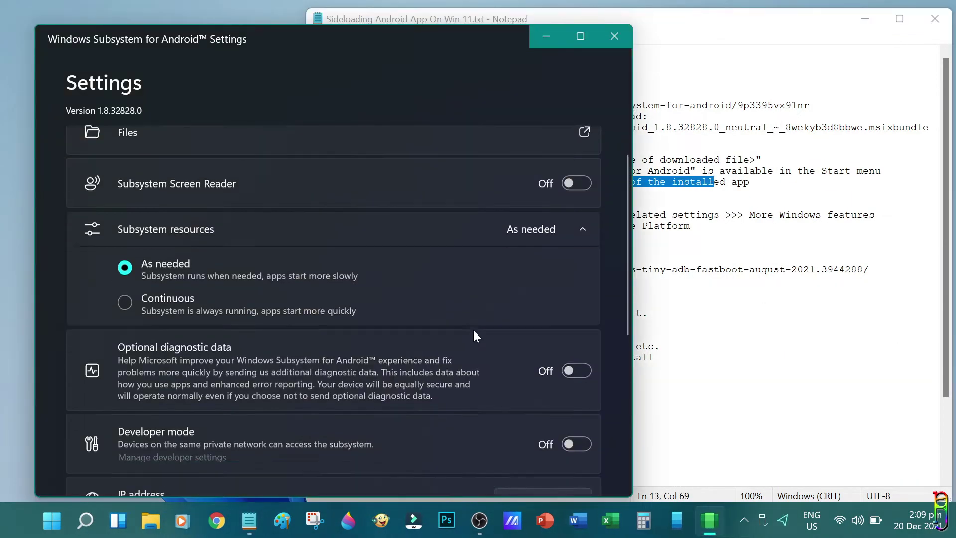
scroll(471, 327, "down", 3)
scroll(470, 326, "up", 4)
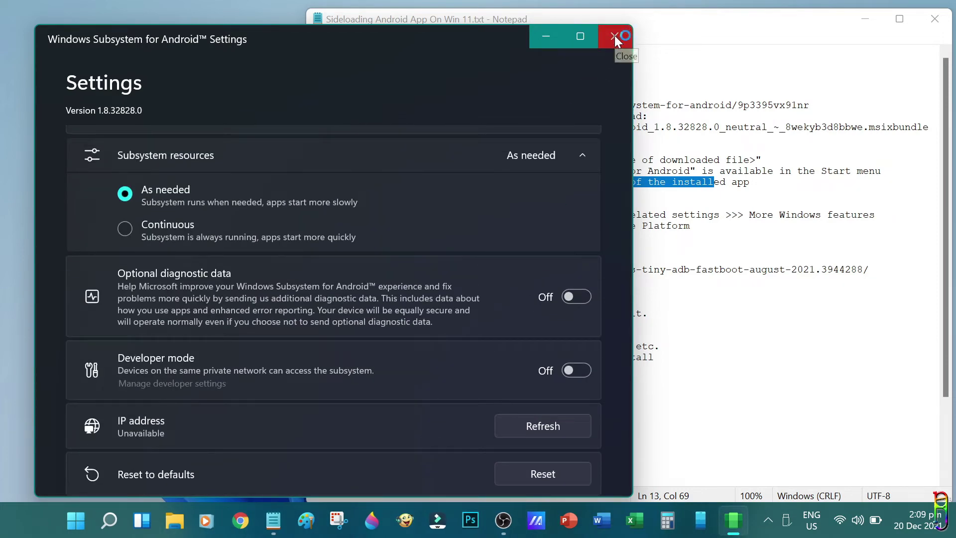
- Close the Android subsystem settings and go to Settings > Apps > Optional features
left_click(614, 35)
left_click(397, 280)
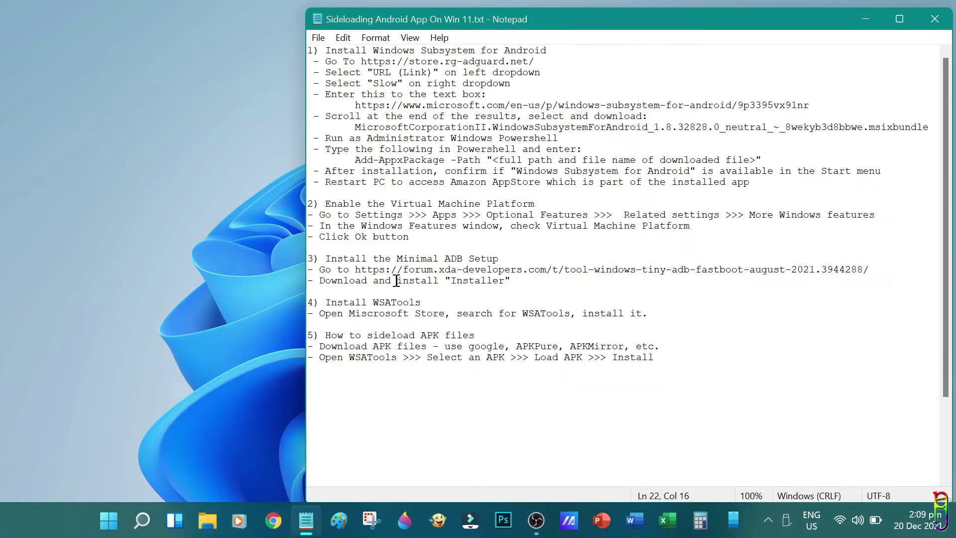
left_click_drag(321, 215, 891, 218)
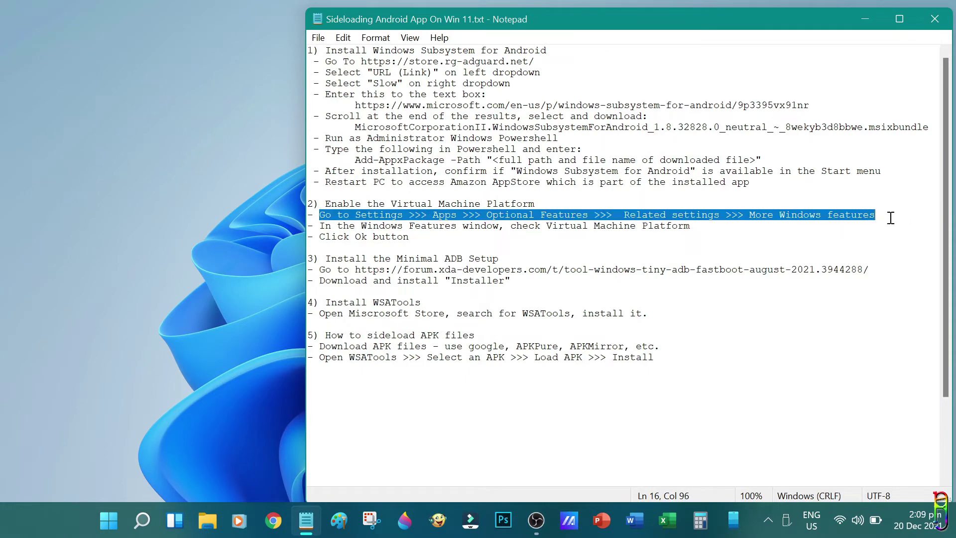
left_click(110, 521)
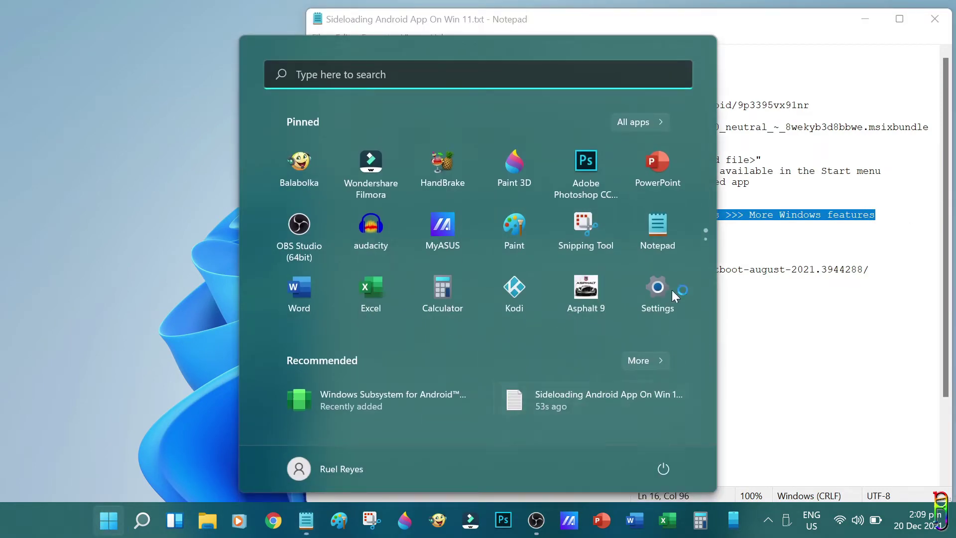
left_click(658, 292)
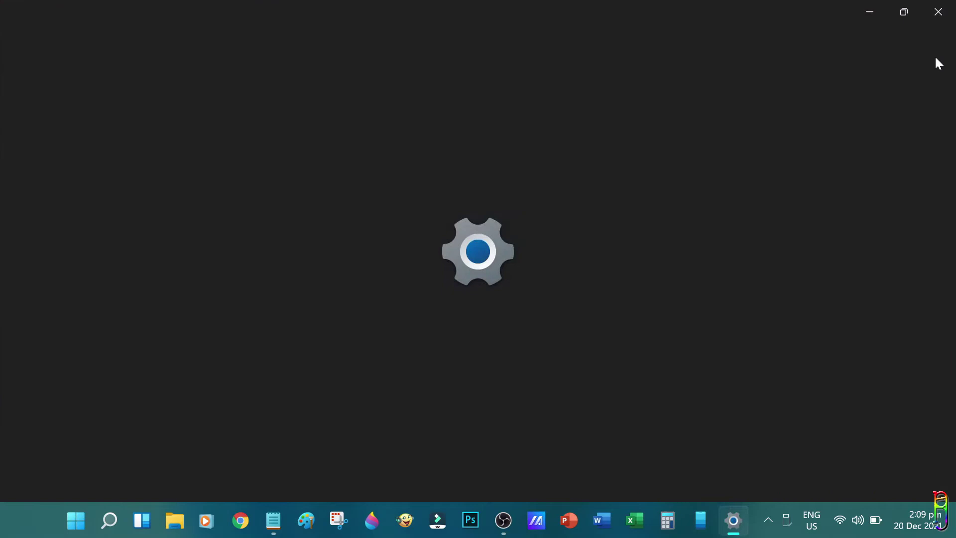
scroll(668, 378, "down", 10)
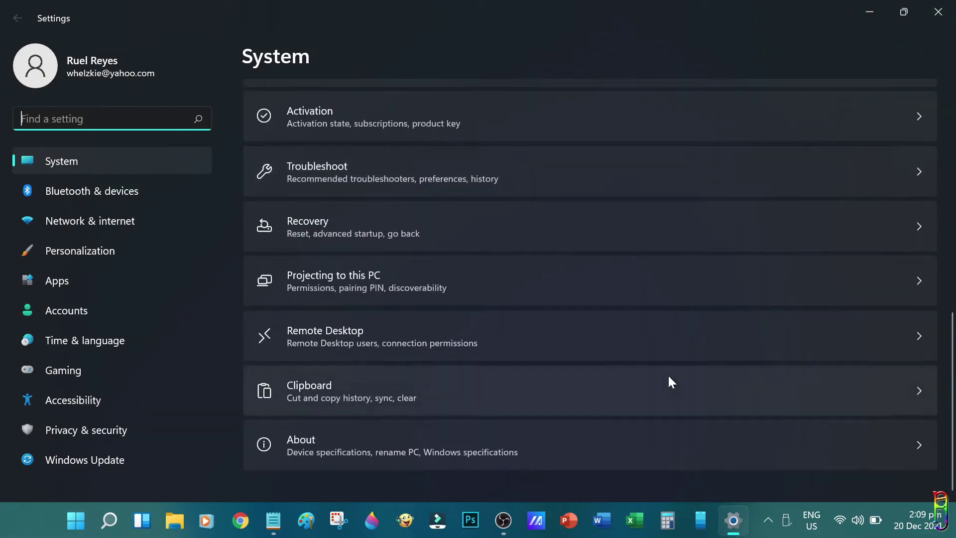
left_click(28, 278)
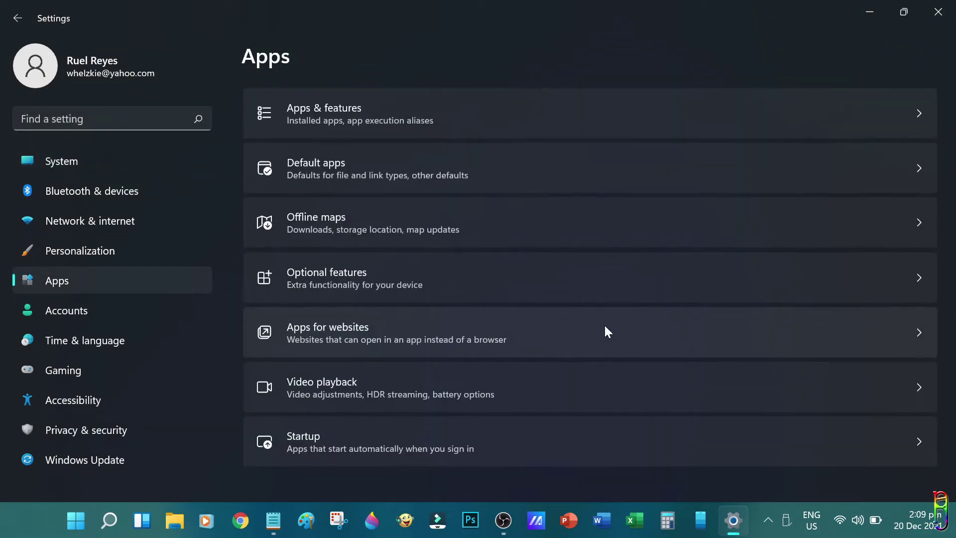
left_click(402, 271)
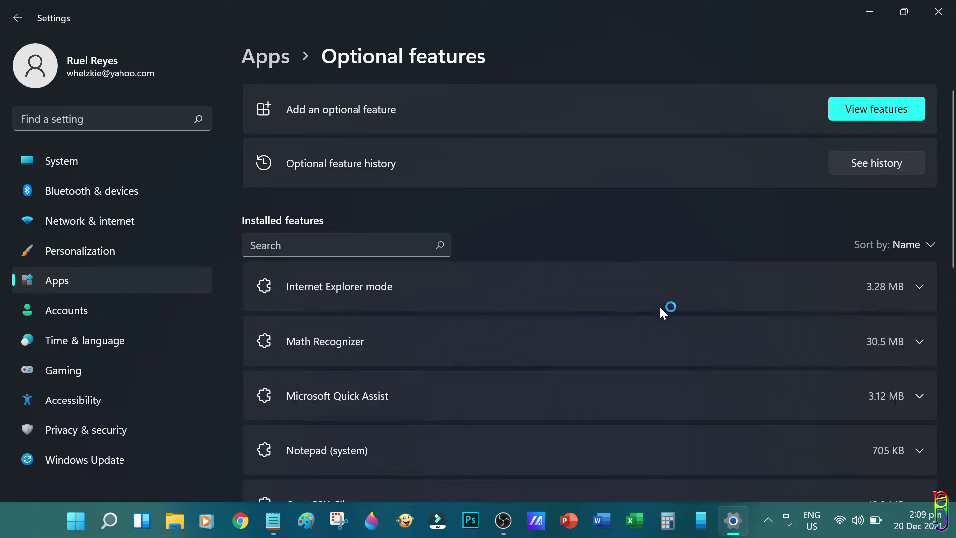
- Tick Virtual Machine Platform under More Windows features and confirm with OK
scroll(523, 373, "down", 10)
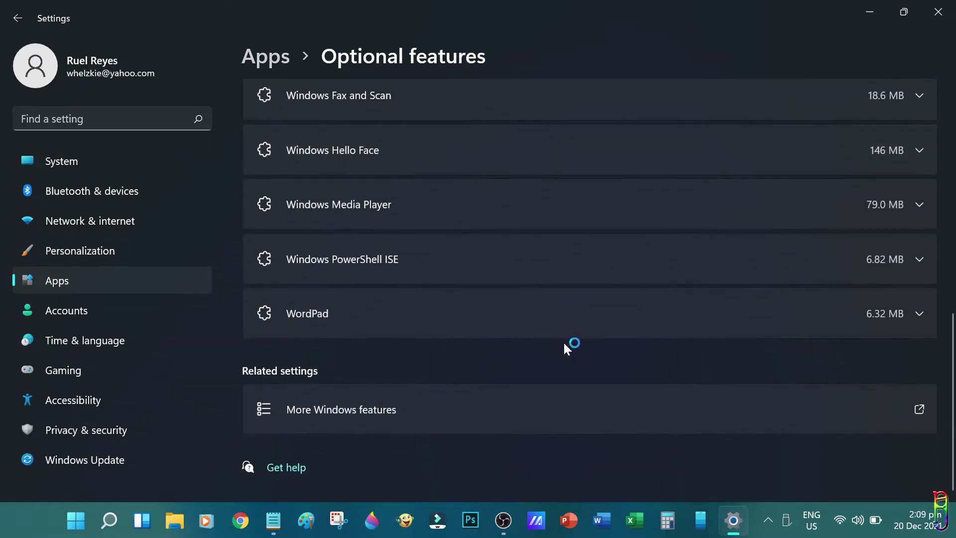
left_click(390, 423)
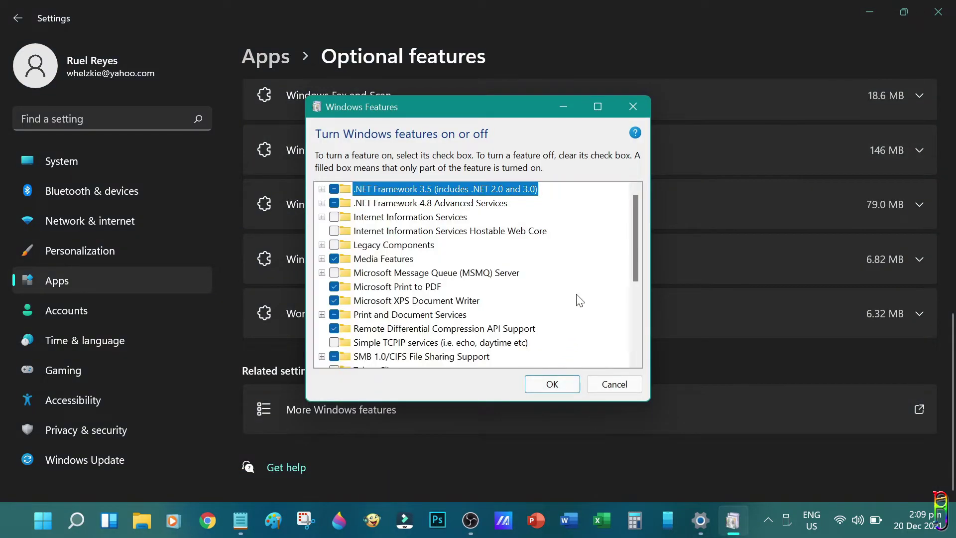
scroll(583, 271, "down", 2)
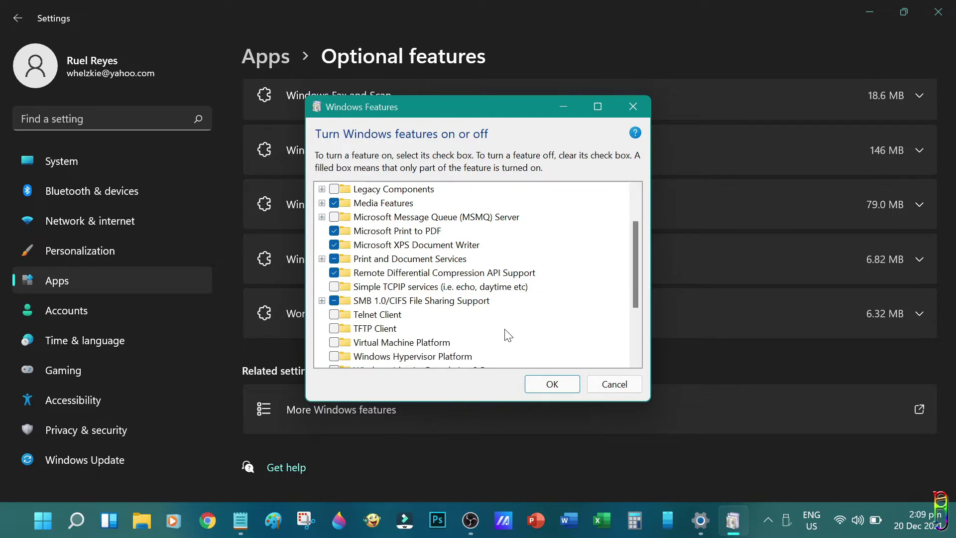
left_click(401, 342)
left_click(334, 342)
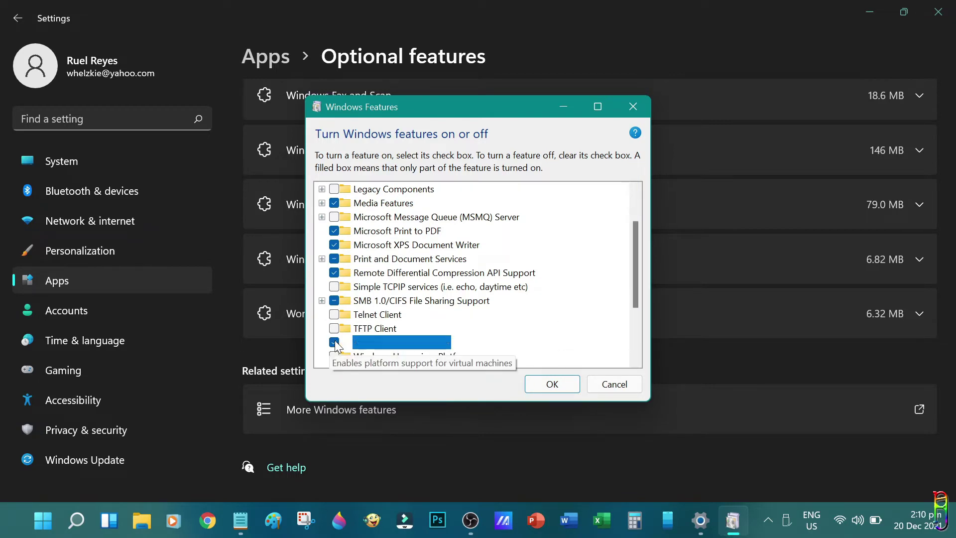
left_click(550, 386)
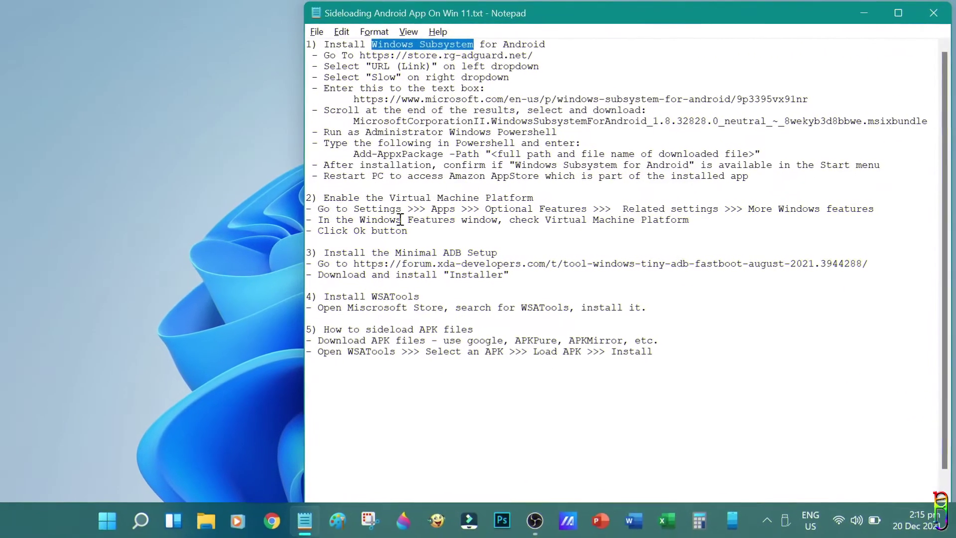
- In the notes, highlight the Virtual Machine Platform and Minimal ADB steps, then select the XDA link
left_click_drag(432, 231, 348, 232)
left_click(674, 220)
left_click_drag(558, 220, 518, 225)
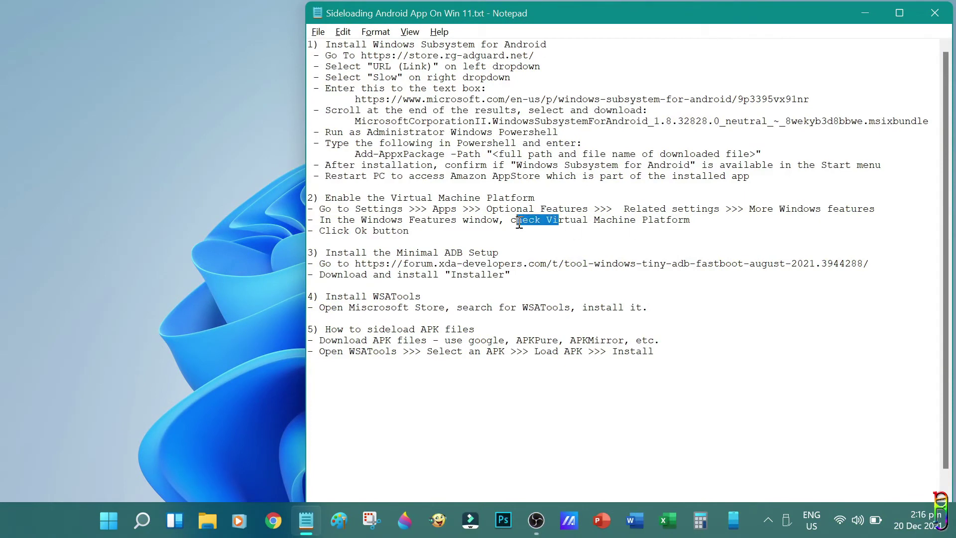
left_click_drag(323, 252, 520, 251)
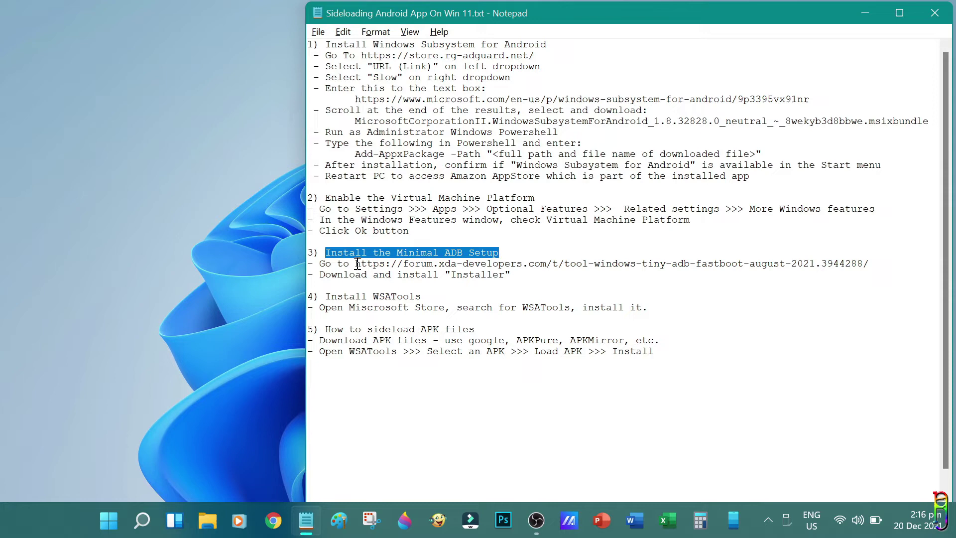
left_click_drag(358, 264, 866, 261)
key("ctrl+c")
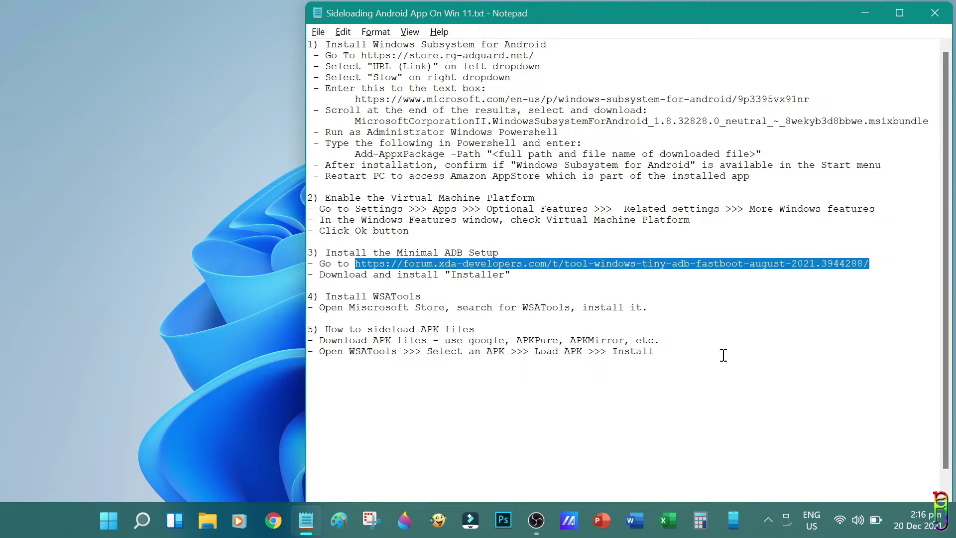
- Open the XDA Tiny ADB & Fastboot August 2021 thread in Chrome and scroll to Downloads
left_click(273, 521)
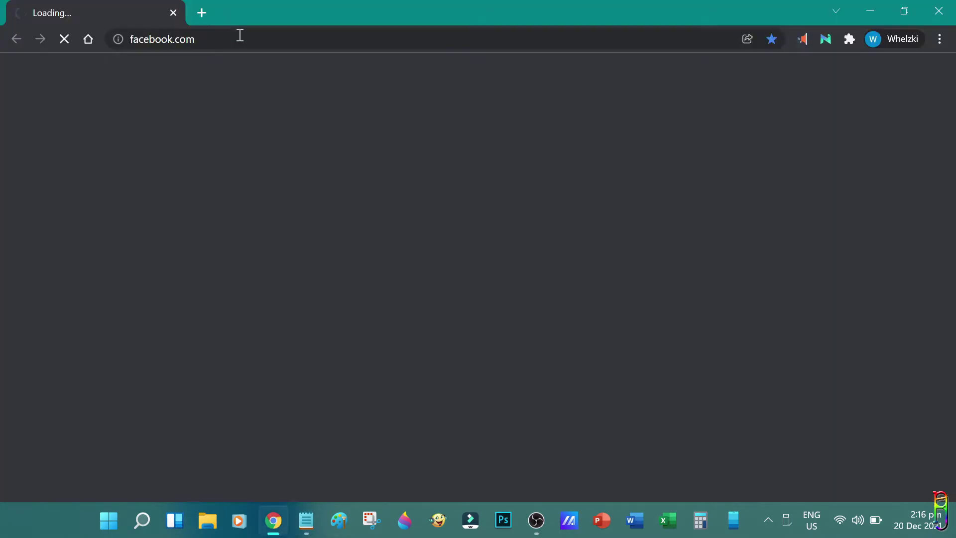
left_click(219, 36)
key("ctrl+v")
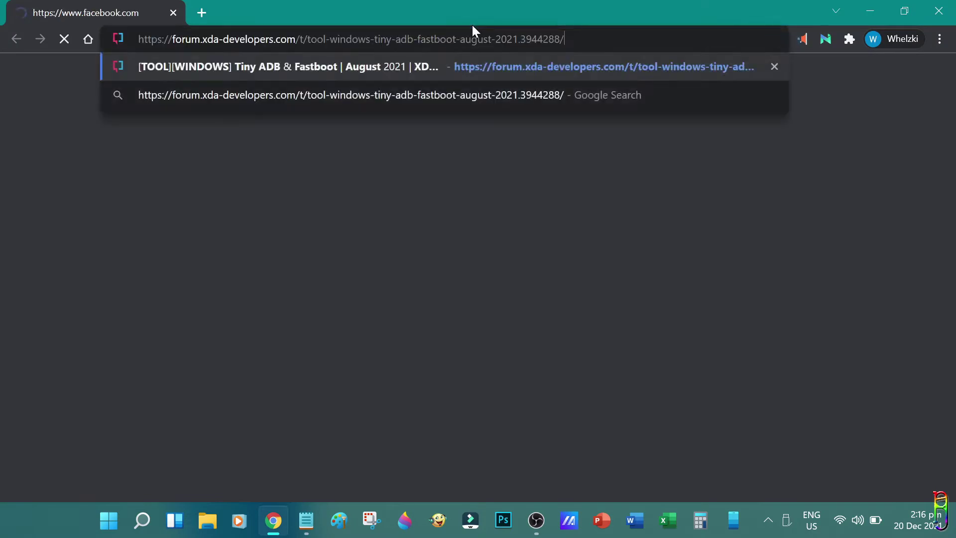
key("Return")
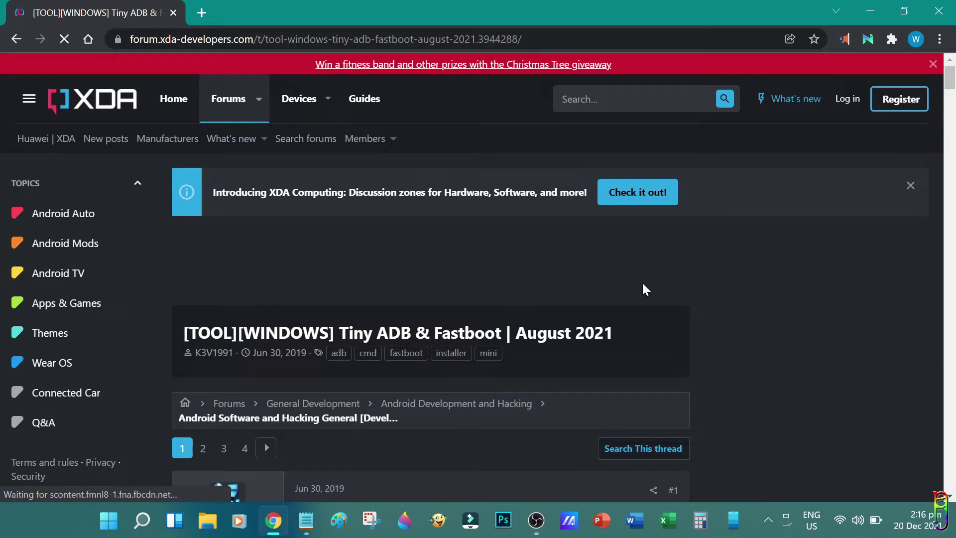
scroll(527, 288, "down", 10)
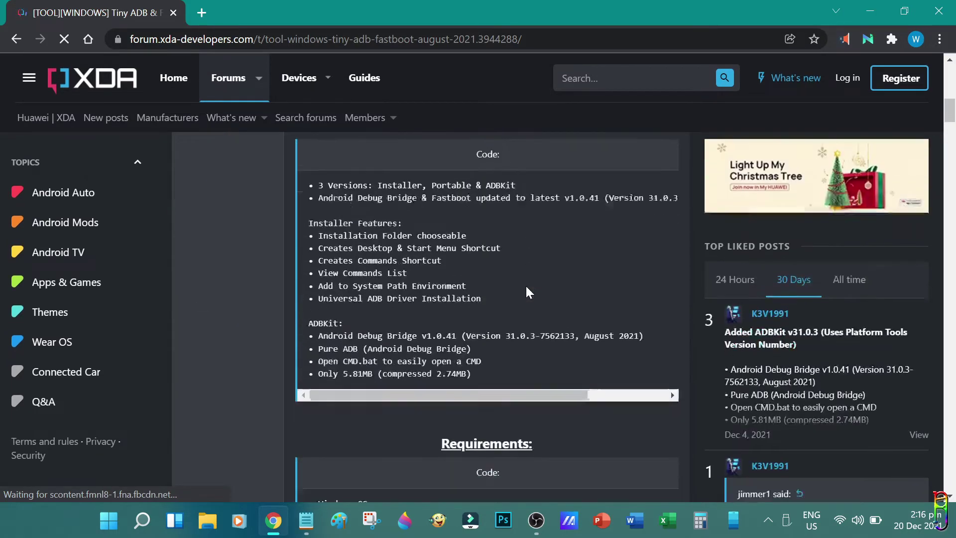
scroll(528, 289, "down", 8)
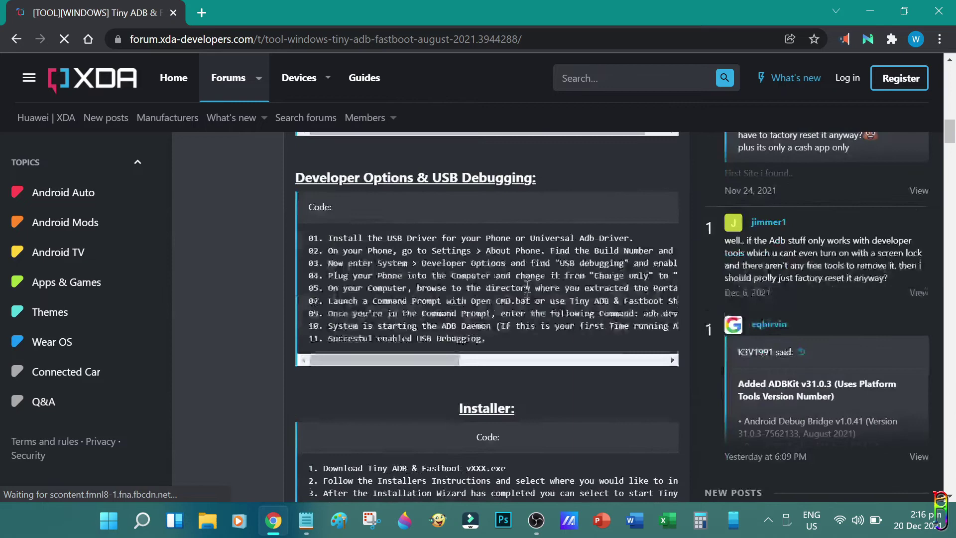
scroll(527, 288, "down", 9)
scroll(527, 286, "down", 5)
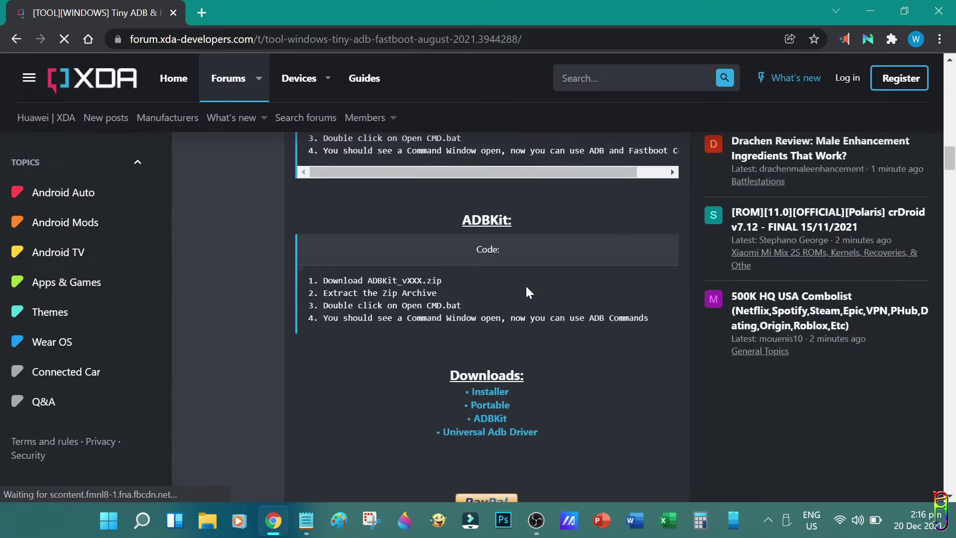
scroll(525, 286, "down", 1)
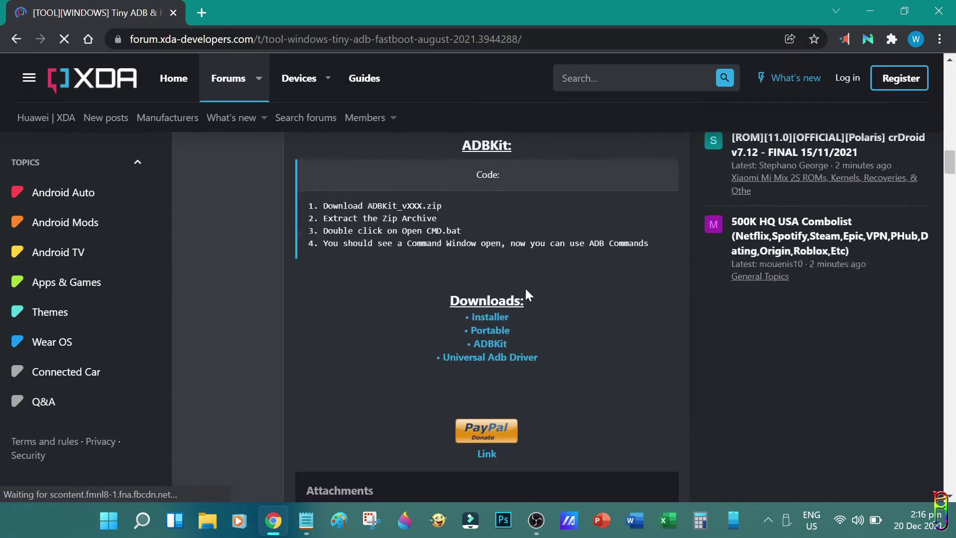
- Download the Tiny ADB & Fastboot installer from the primary mirror and run it anyway
left_click(487, 319)
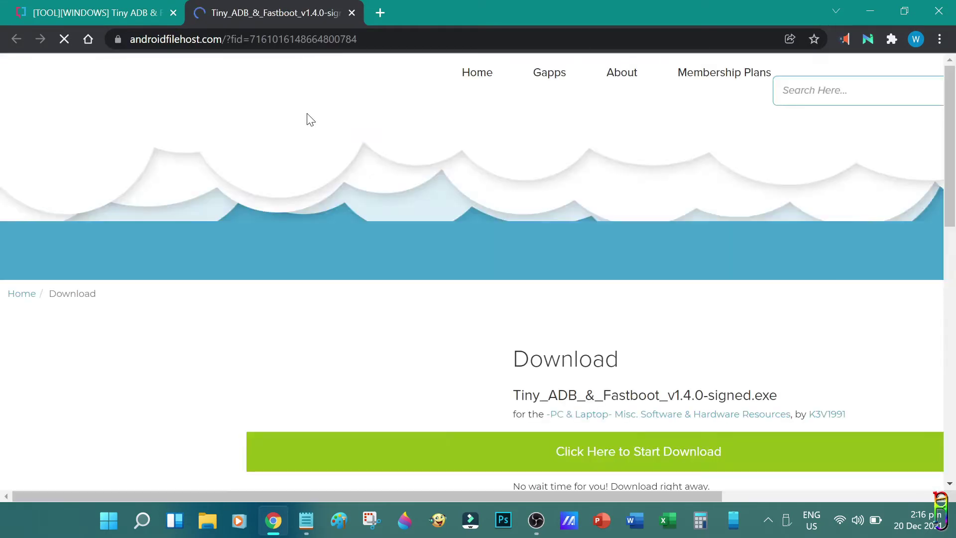
scroll(518, 154, "down", 5)
left_click(521, 150)
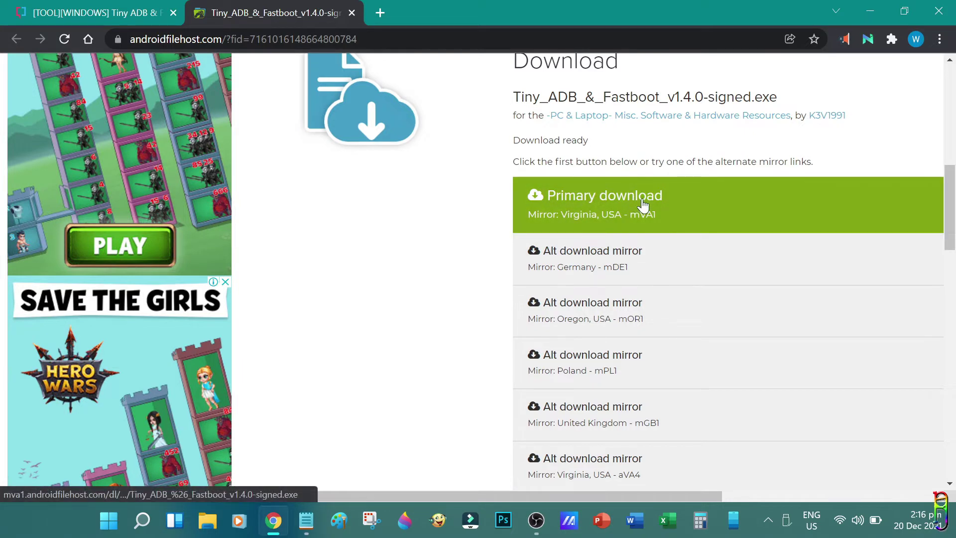
left_click(766, 212)
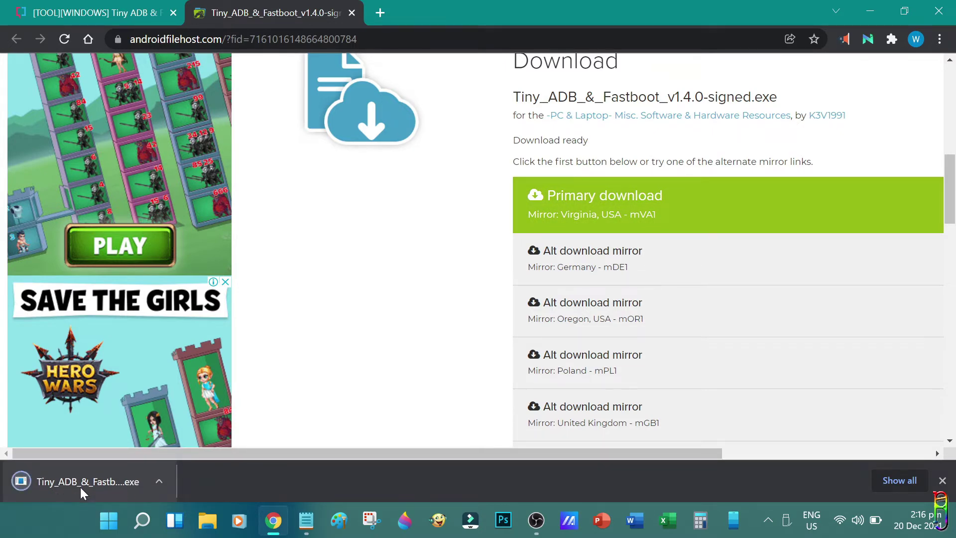
right_click(139, 477)
left_click(182, 386)
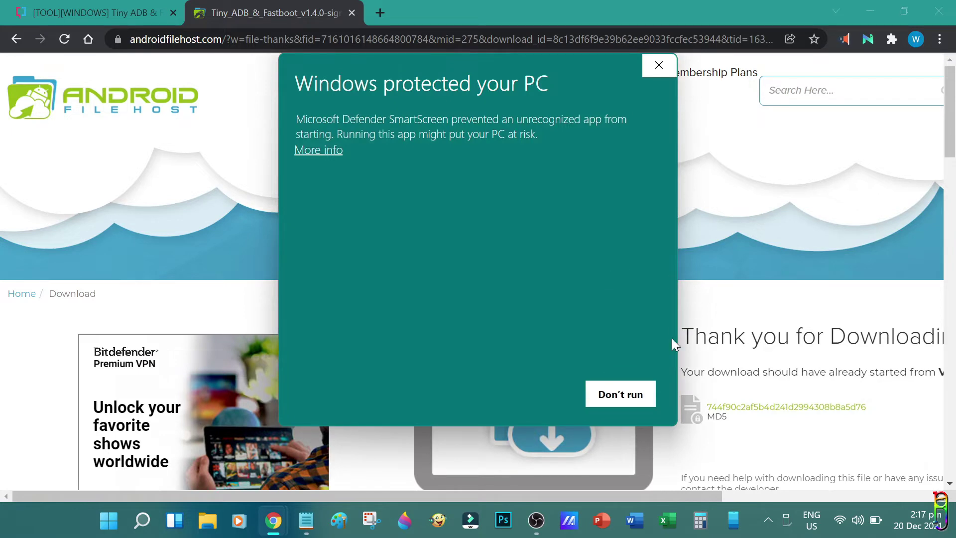
left_click(311, 152)
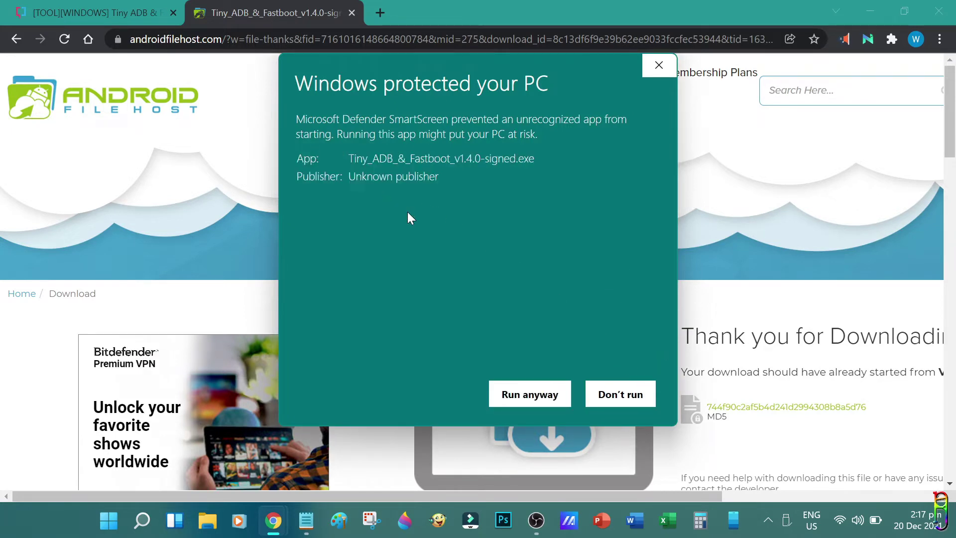
left_click(516, 393)
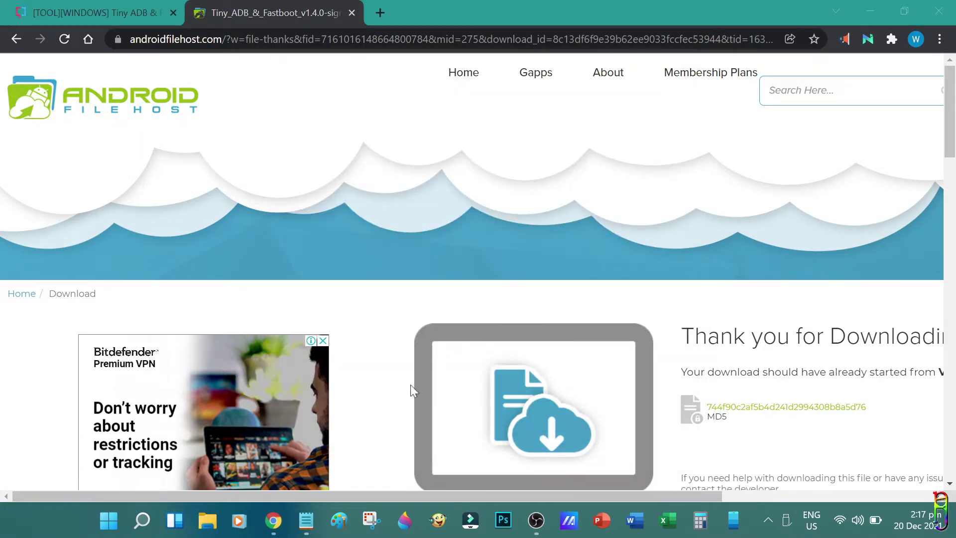
- Install Tiny ADB & Fastboot 1.4.0 with default folder, system path and desktop shortcut
left_click(357, 356)
left_click(600, 401)
left_click(600, 401)
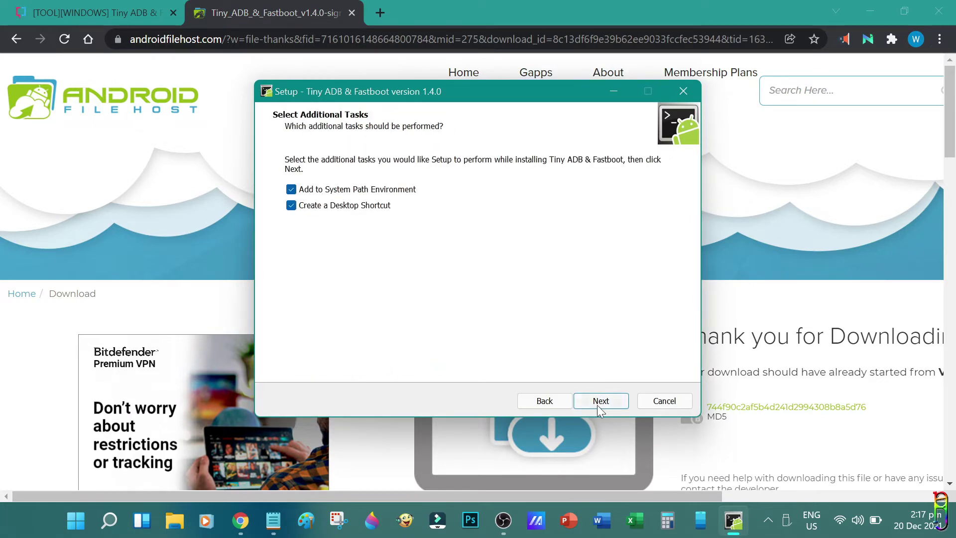
left_click(600, 401)
left_click(601, 401)
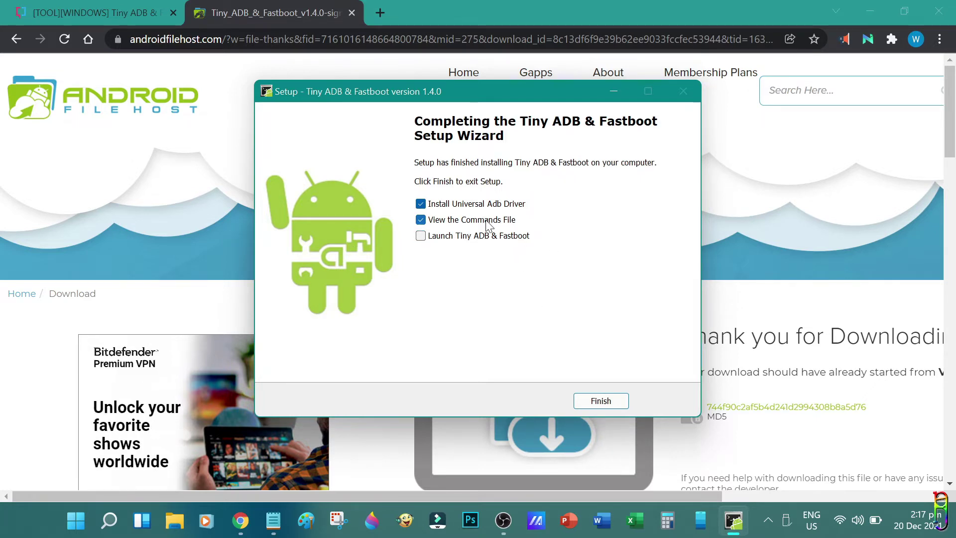
left_click(601, 400)
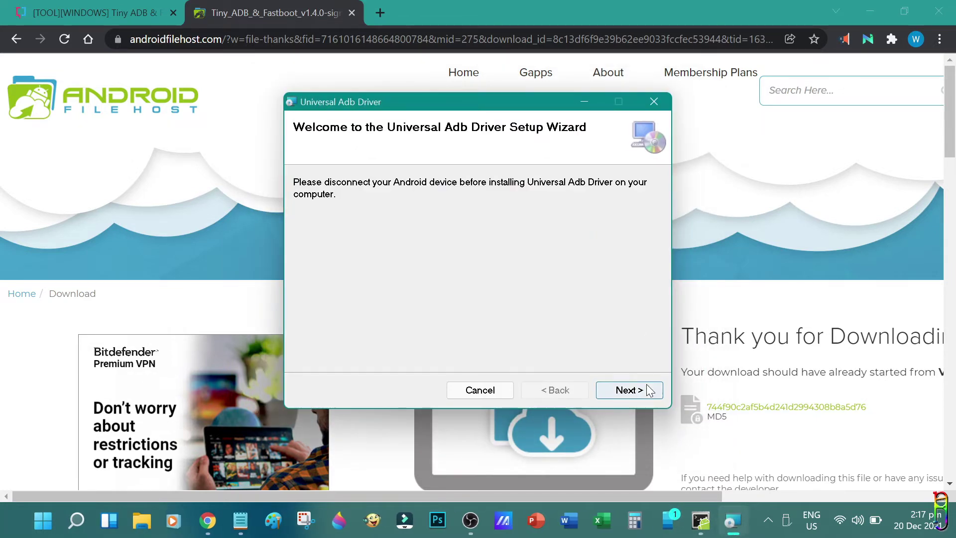
- Install the Universal Adb Driver for every user
left_click(632, 389)
left_click(343, 338)
left_click(627, 390)
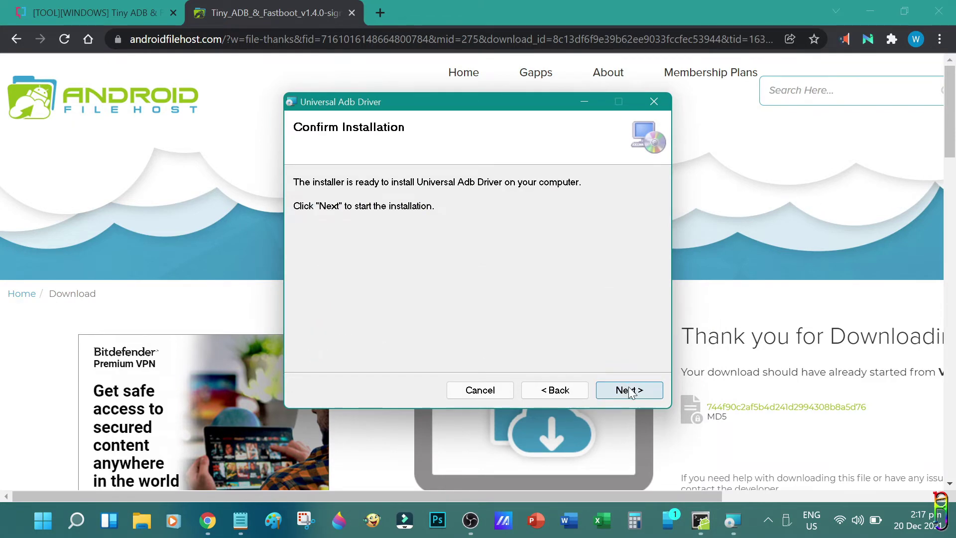
left_click(628, 390)
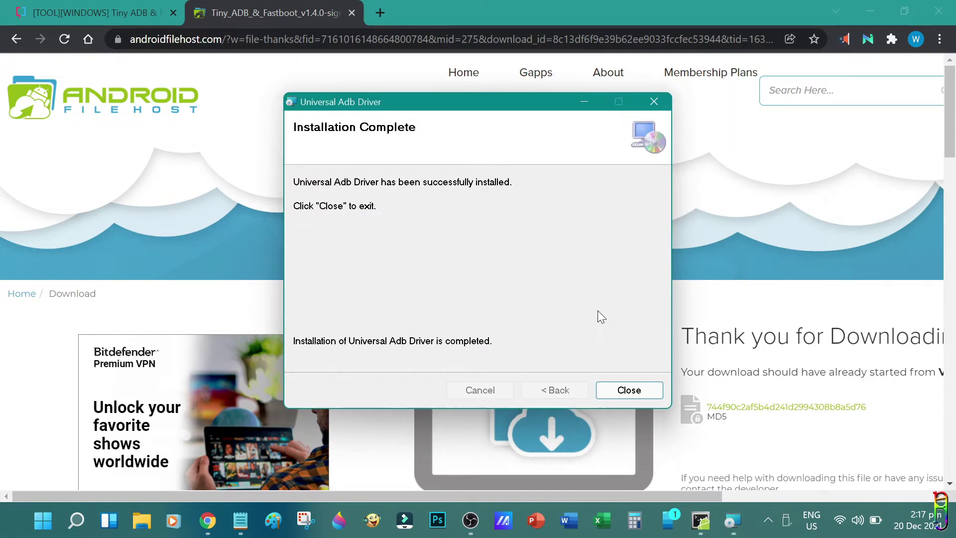
- Close the driver installer and copy the WSATools store link from the notes
left_click(628, 391)
left_click_drag(422, 208, 305, 209)
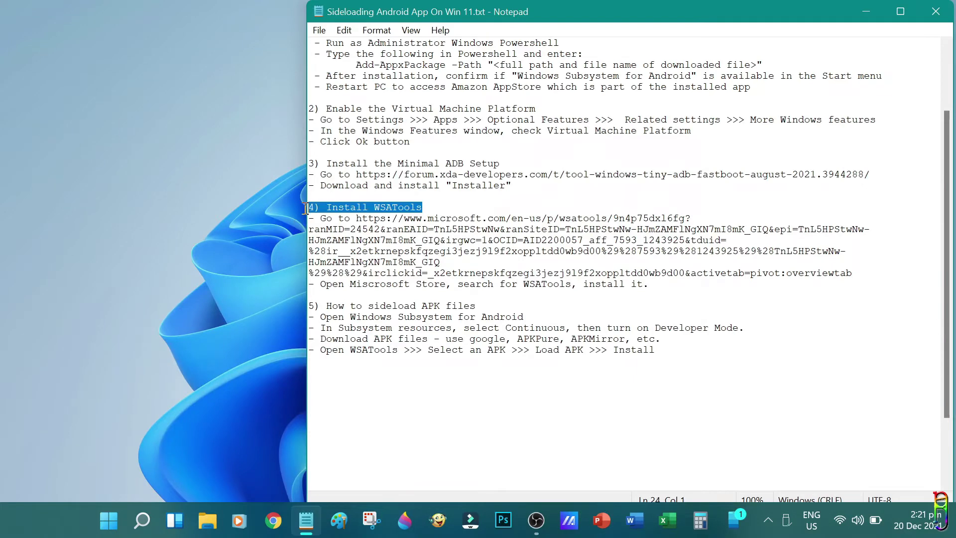
left_click(661, 271)
left_click_drag(866, 274, 354, 215)
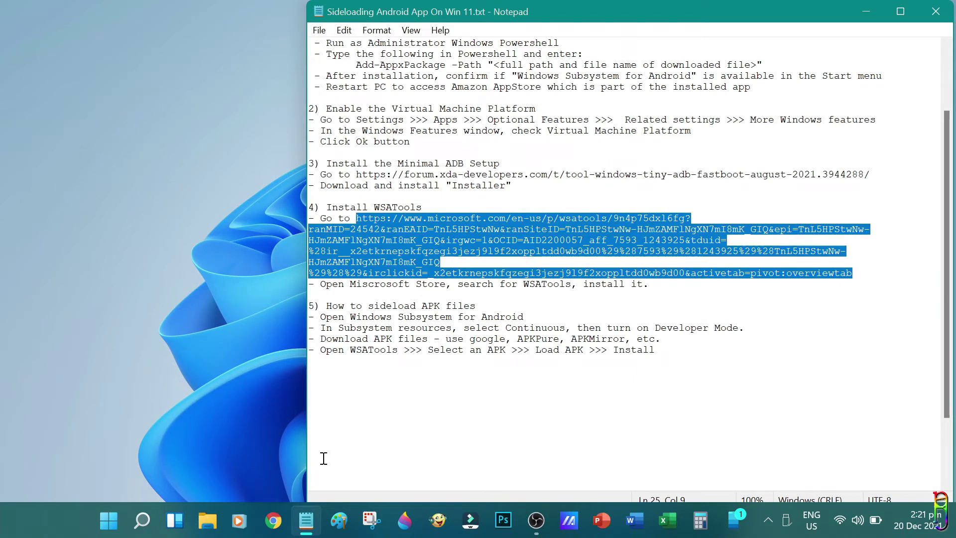
key("ctrl+c")
- Open the WSATools store page in Chrome, dismiss the language prompt, and request the free download
left_click(273, 520)
left_click(231, 40)
key("ctrl+v")
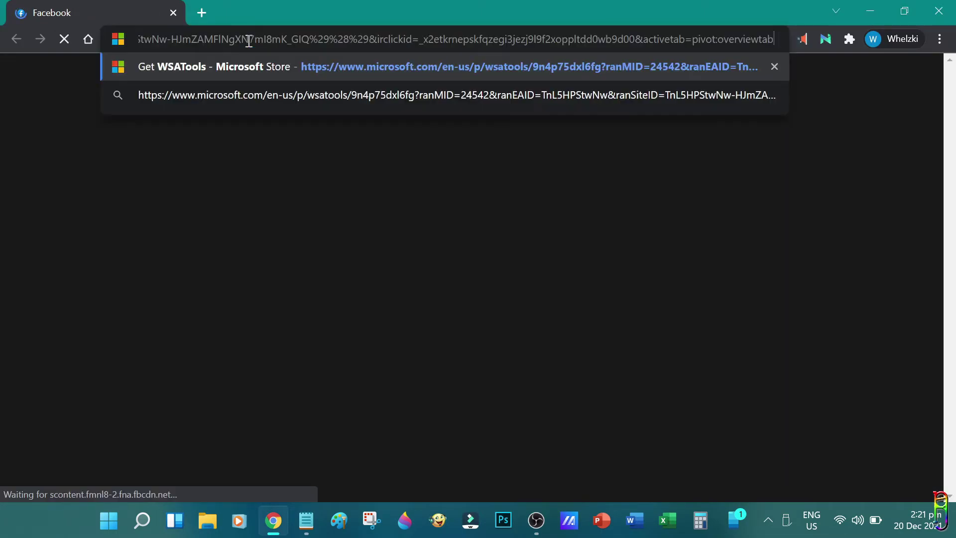
key("Return")
left_click(702, 199)
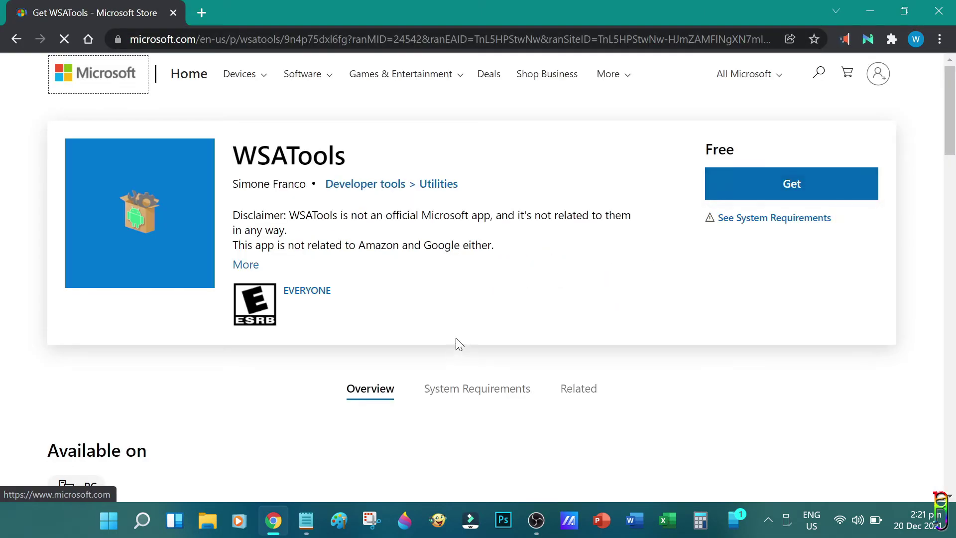
left_click(785, 186)
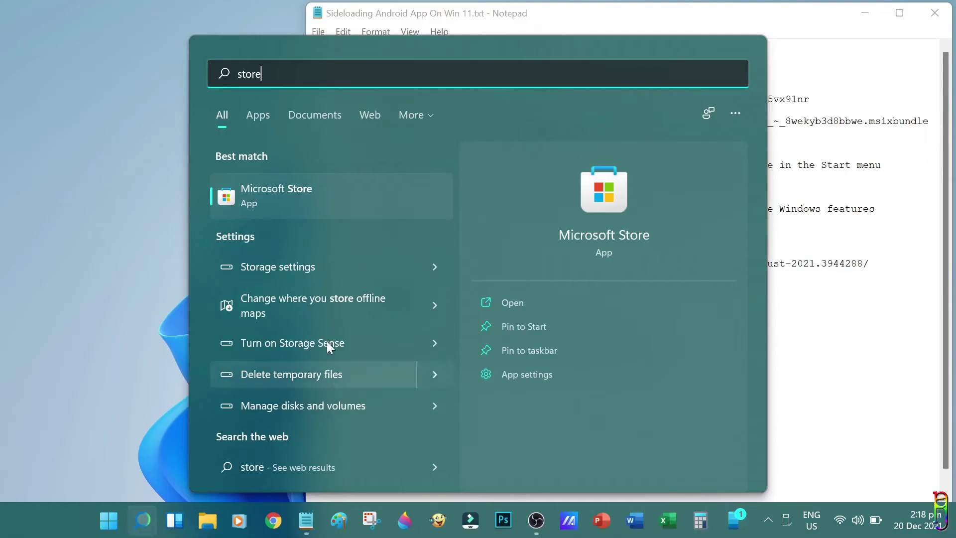
- Find WSATools in the Microsoft Store, install it, then bring up the Start menu
left_click(322, 190)
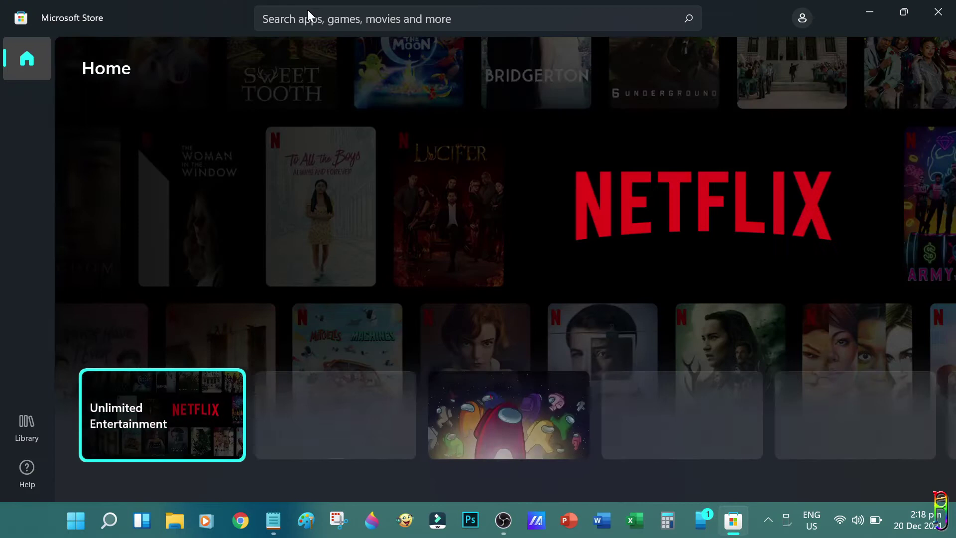
left_click(307, 17)
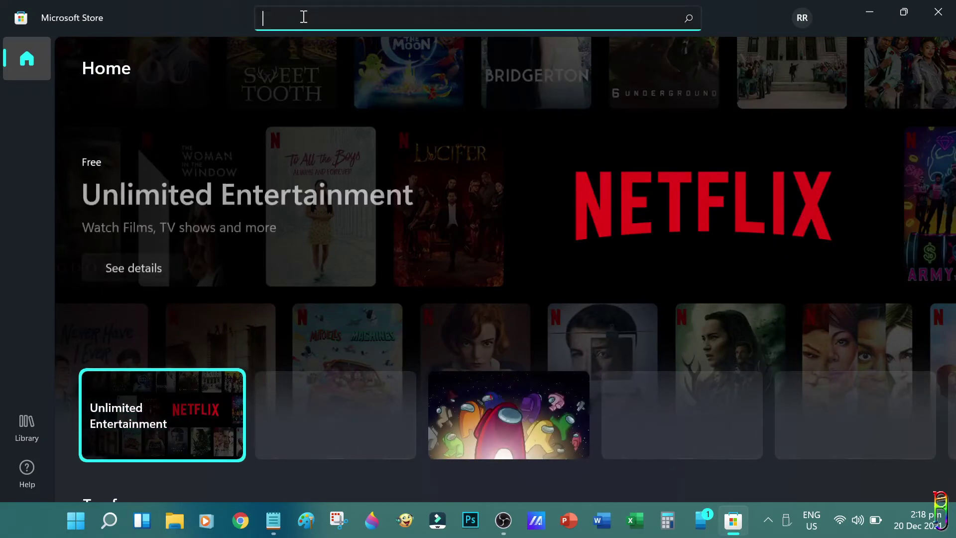
type("WSATools")
left_click(690, 18)
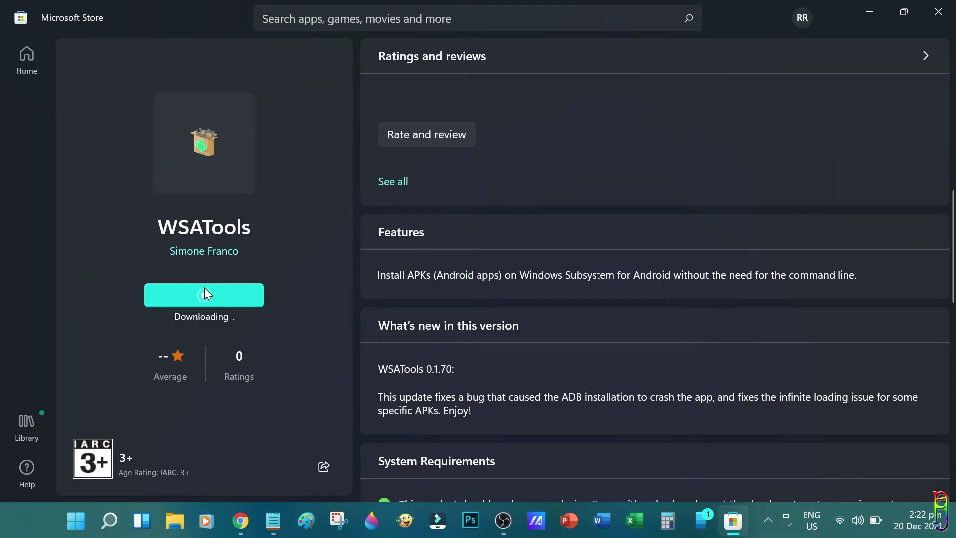
scroll(808, 408, "down", 5)
scroll(807, 407, "up", 15)
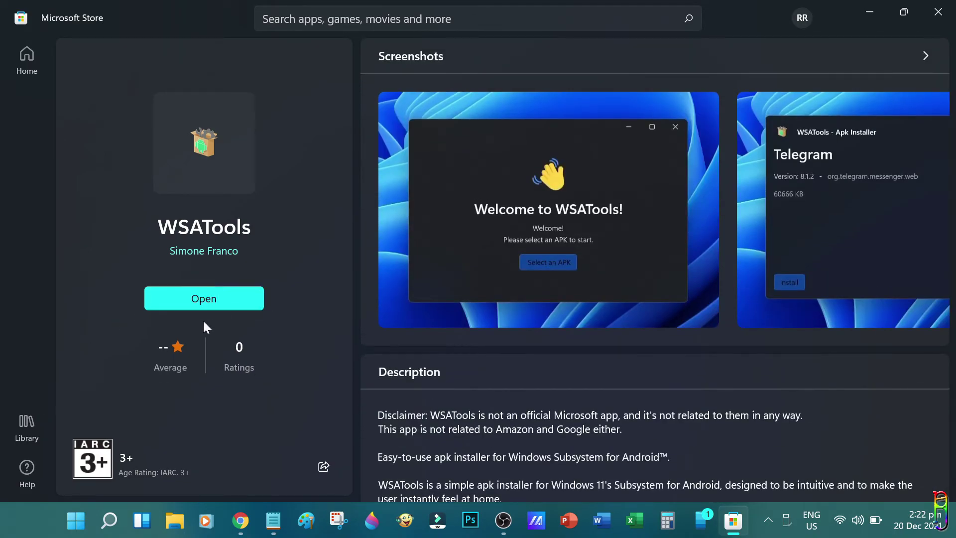
left_click(87, 526)
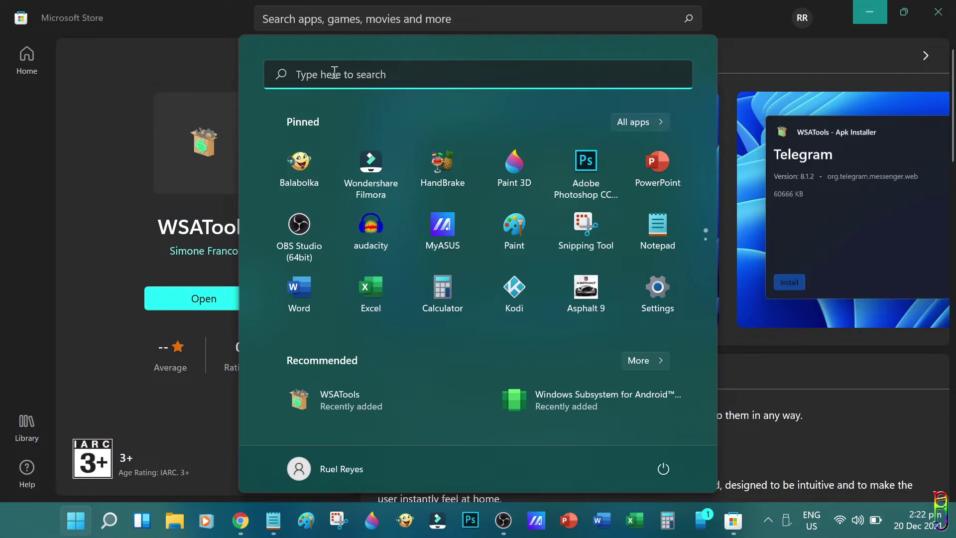
- Close the Microsoft Store and pin Windows Subsystem for Android Settings to Start
left_click(332, 74)
type("wsa")
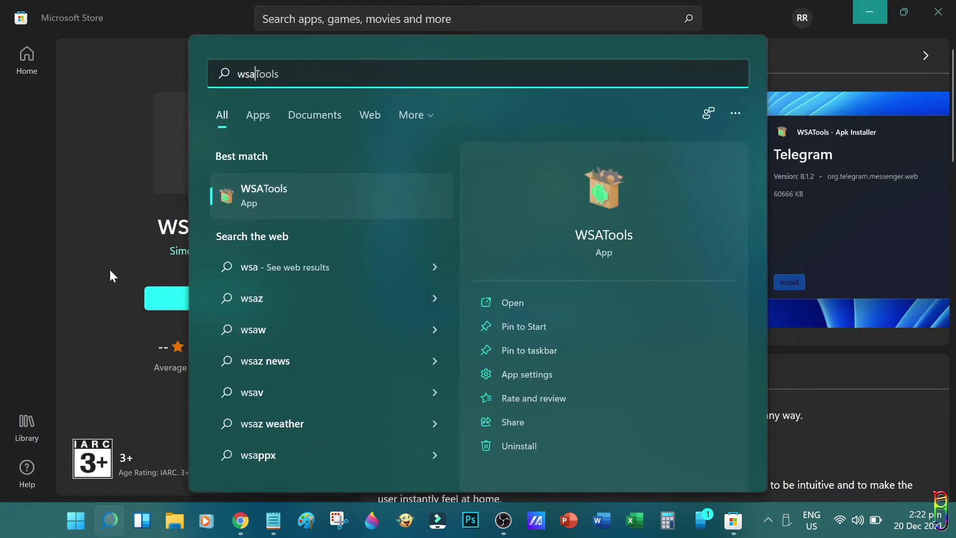
key("Escape")
key("alt+F4")
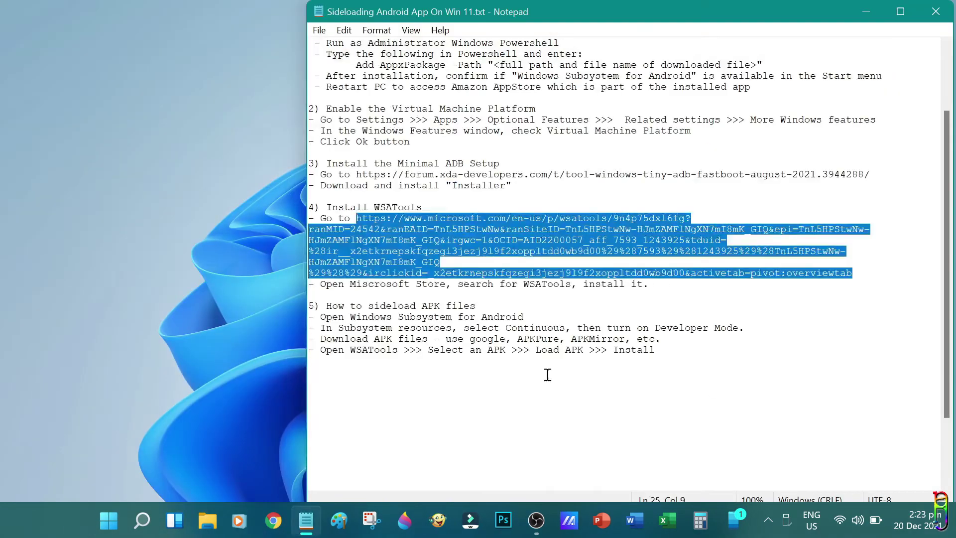
key("super")
type("windows sub")
right_click(306, 203)
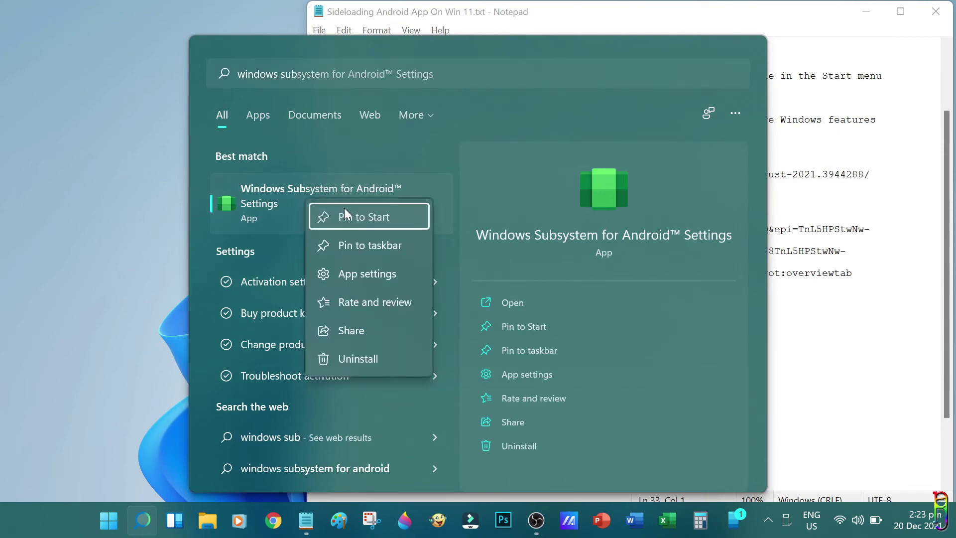
left_click(367, 215)
- Pin WSATools to Start and view the second pinned apps page
left_click(478, 73)
type("wsa")
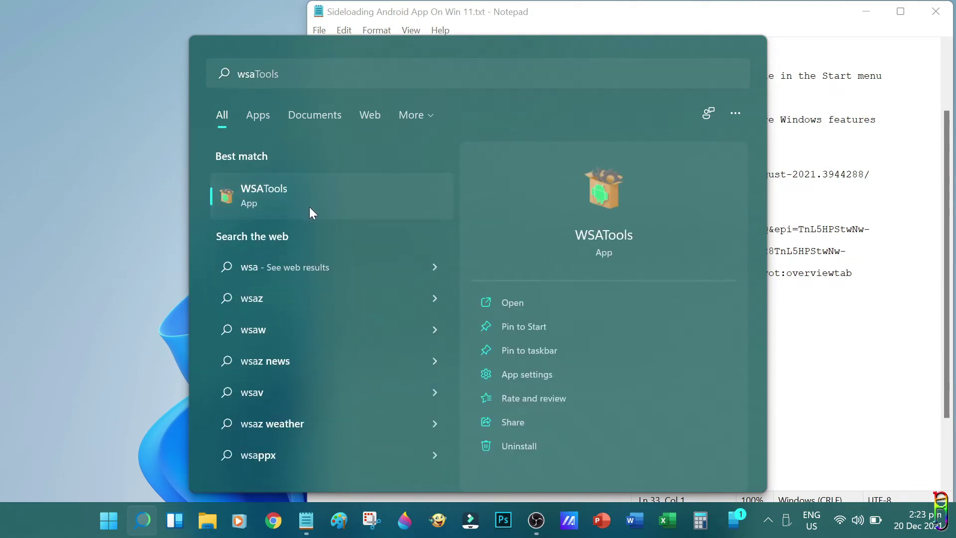
right_click(311, 211)
left_click(352, 235)
left_click(110, 530)
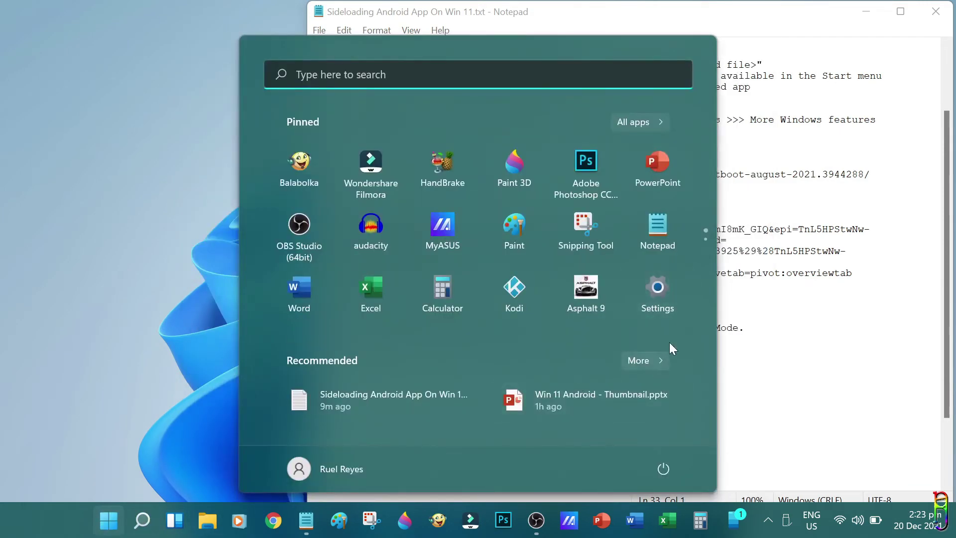
scroll(620, 255, "down", 1)
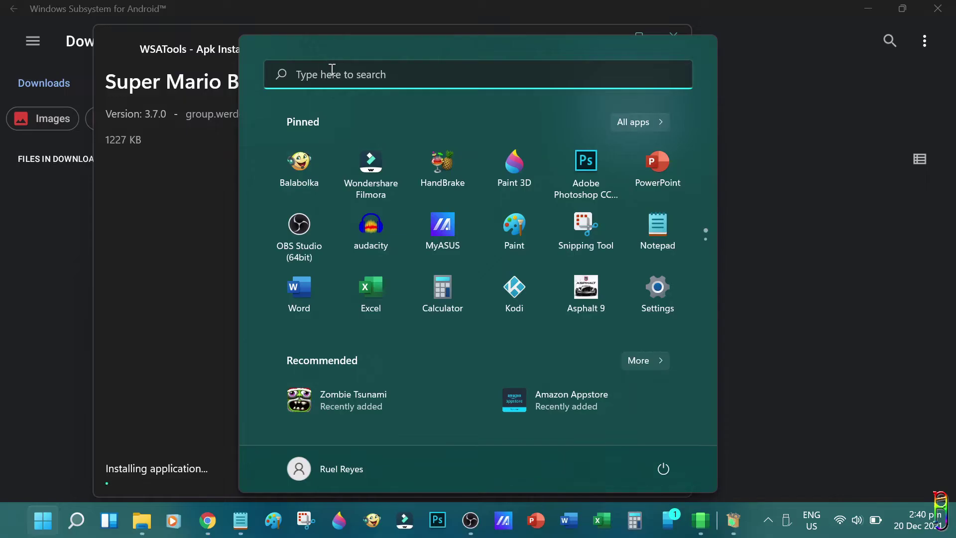
- Launch Amazon Appstore from a Start search for 'appstore'
left_click(331, 74)
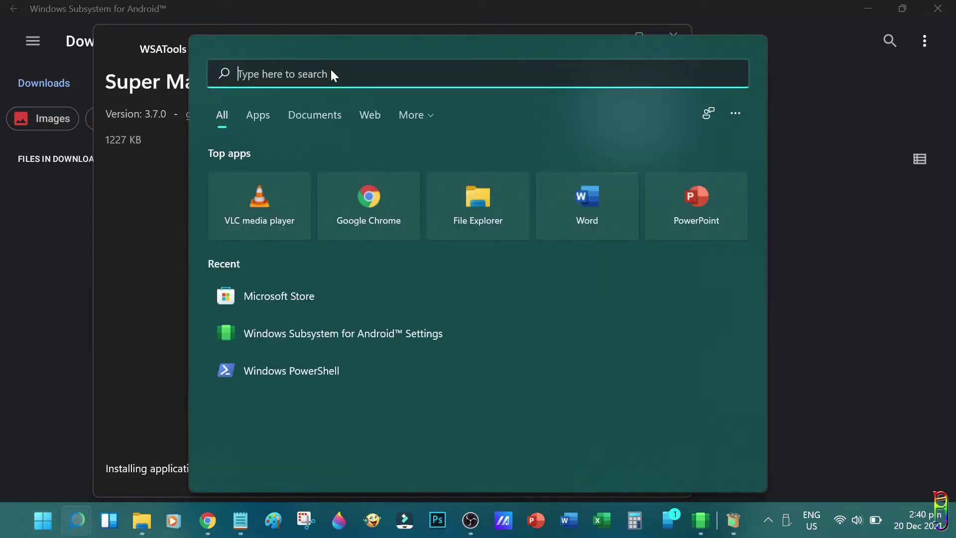
type("appso")
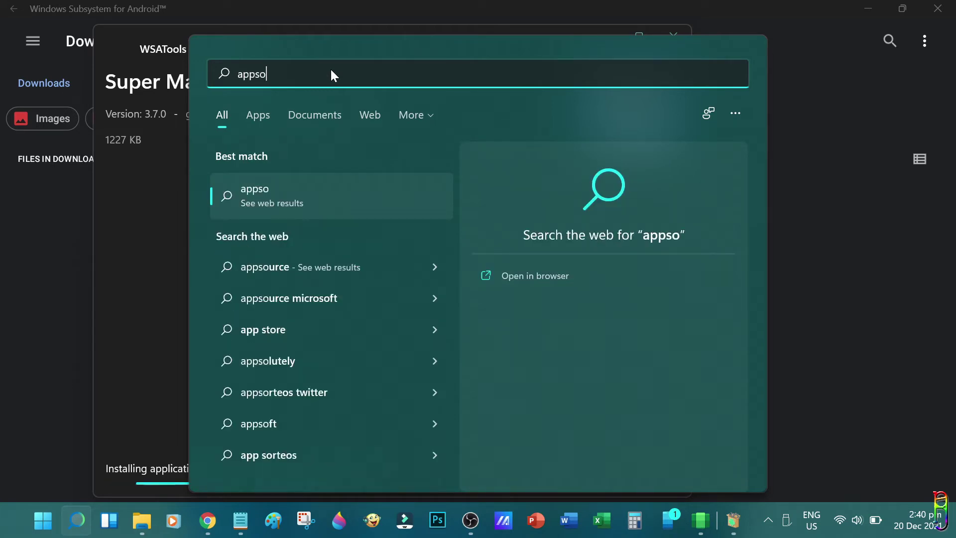
key("BackSpace")
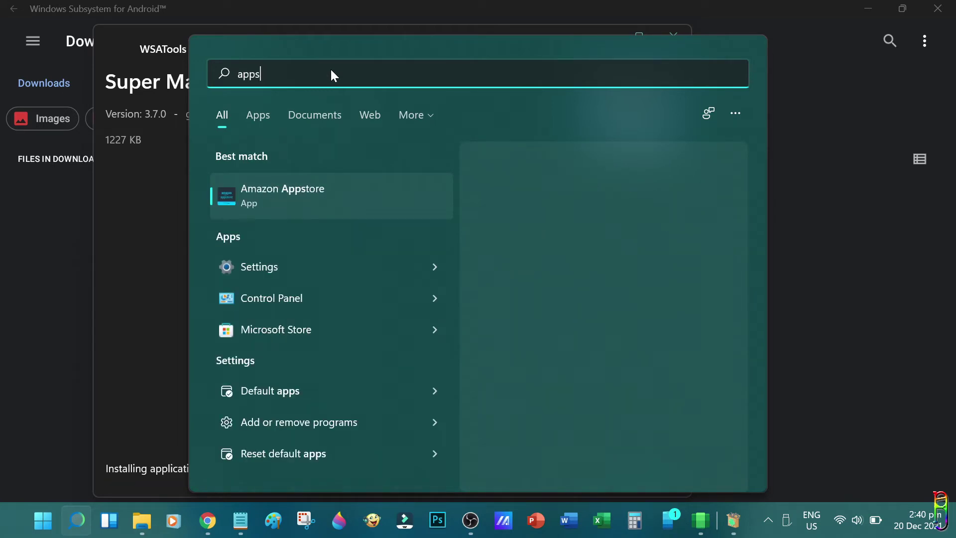
type("tore")
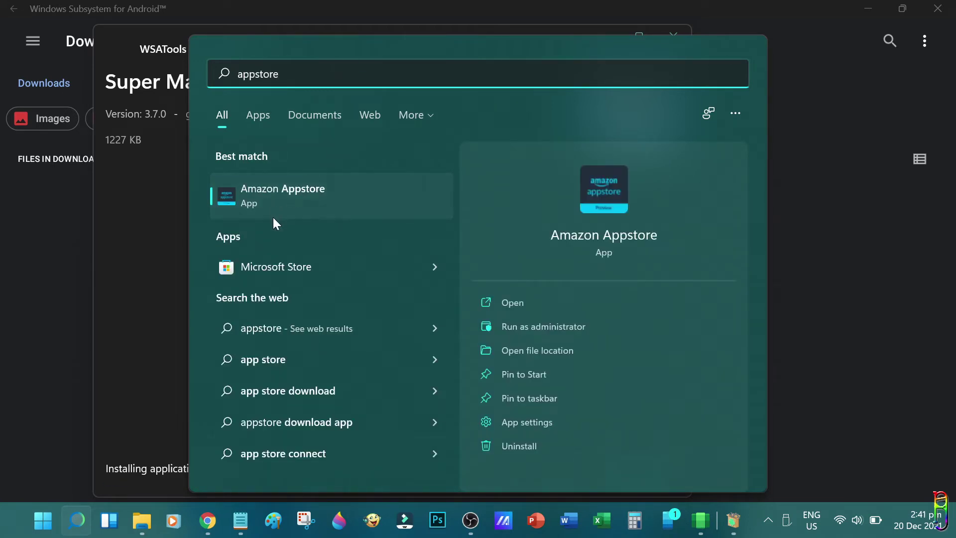
left_click(286, 199)
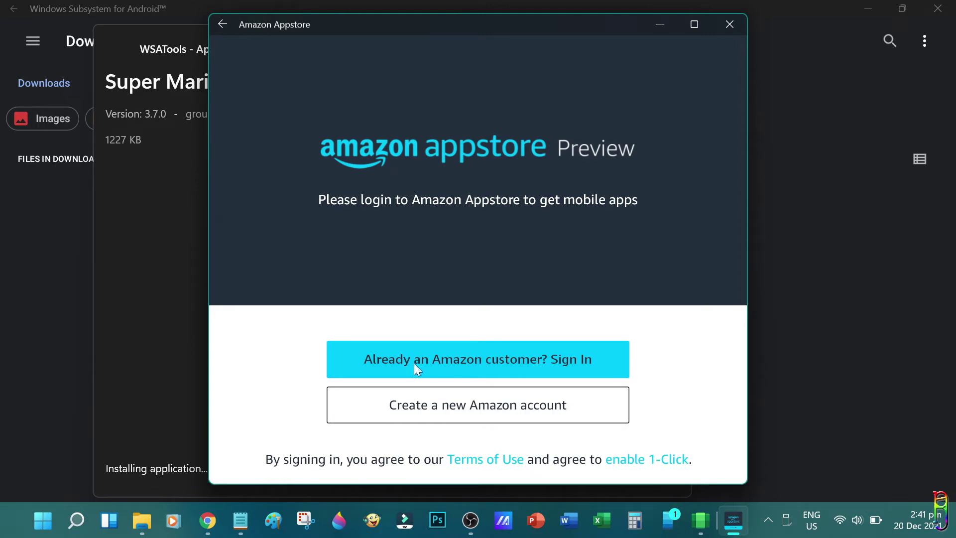
- Sign in to Amazon Appstore with an existing Amazon account and reposition its window
left_click(457, 359)
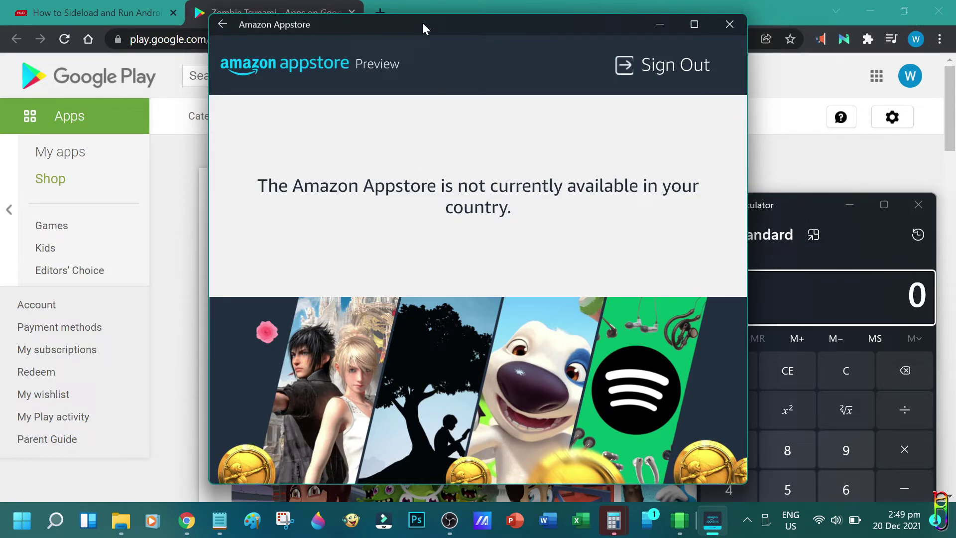
left_click_drag(422, 21, 486, 11)
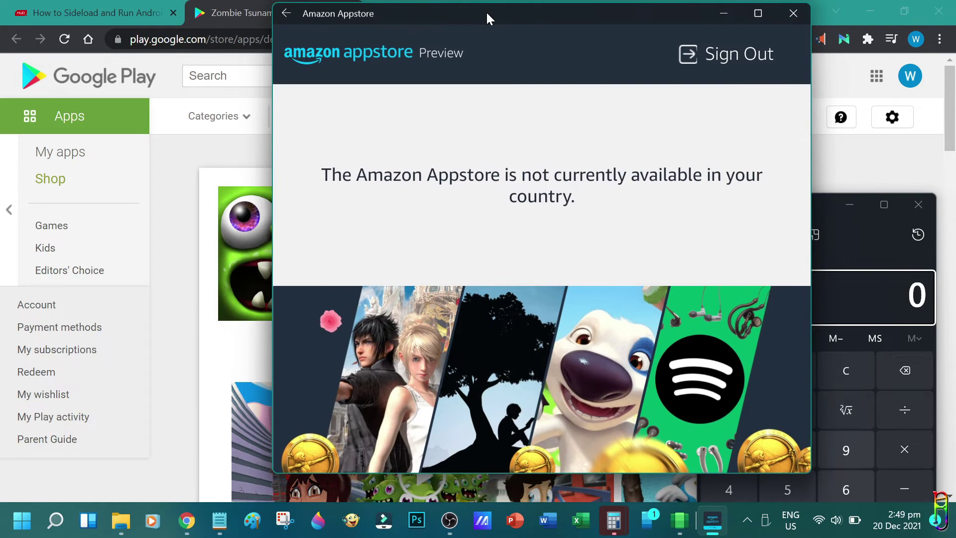
left_click(714, 523)
left_click(713, 523)
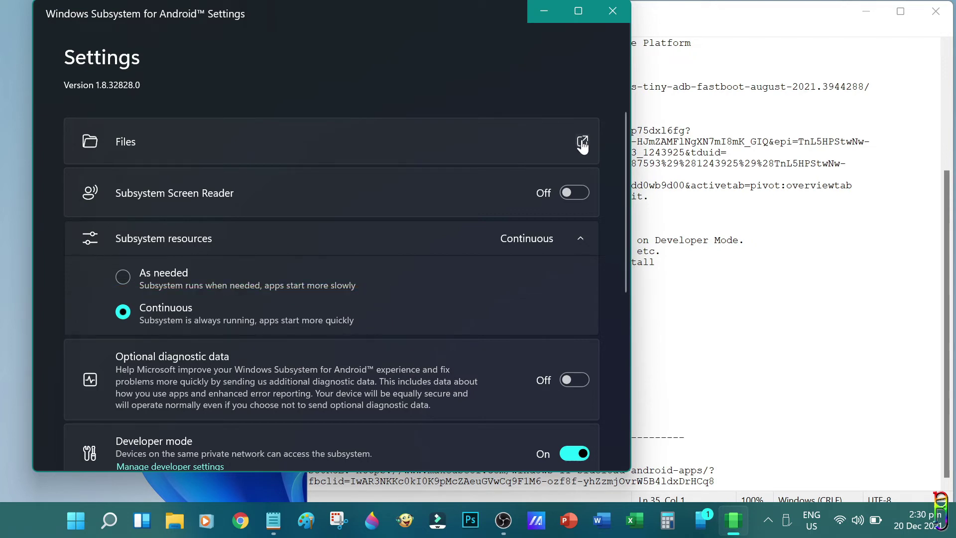
- Start the subsystem via Files, then refresh Settings to show IP address 172.23.252.88
left_click(583, 162)
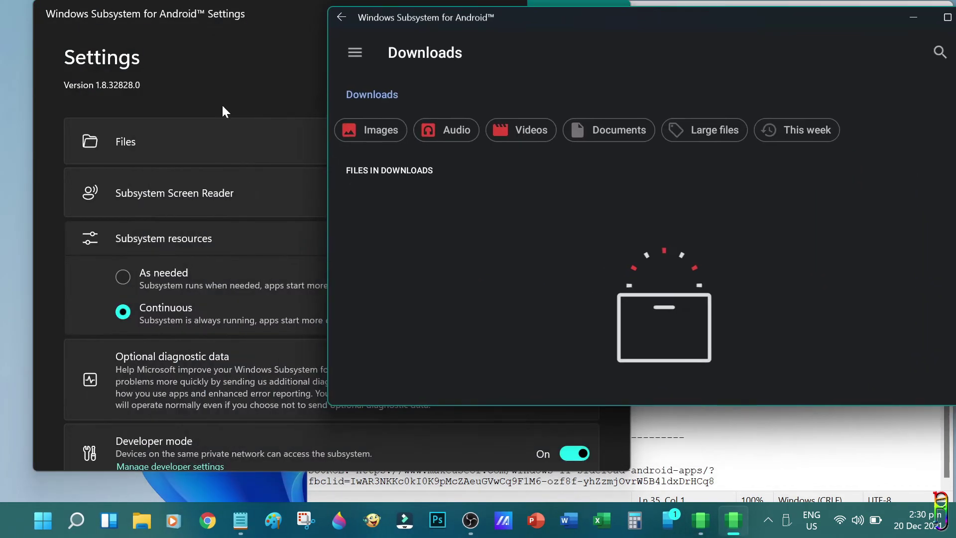
left_click(230, 70)
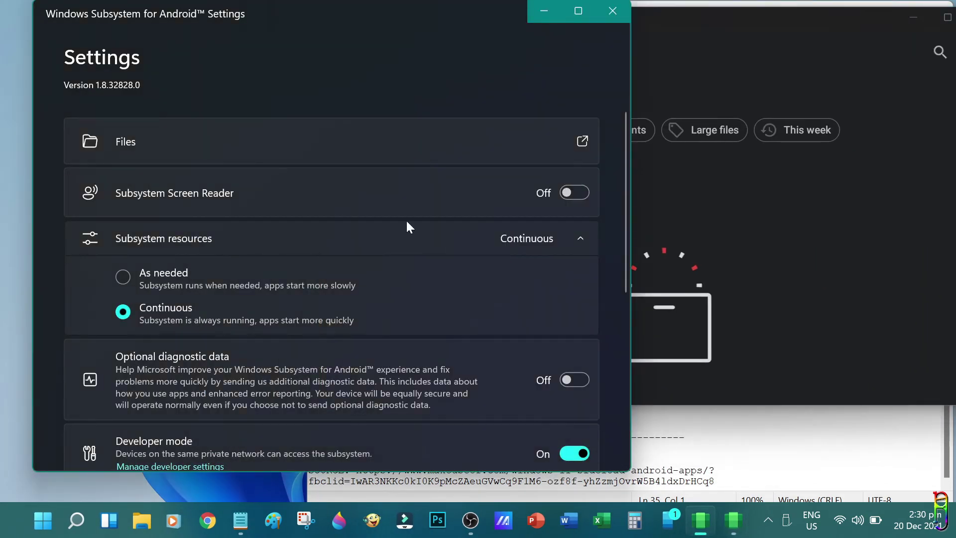
scroll(438, 373, "down", 5)
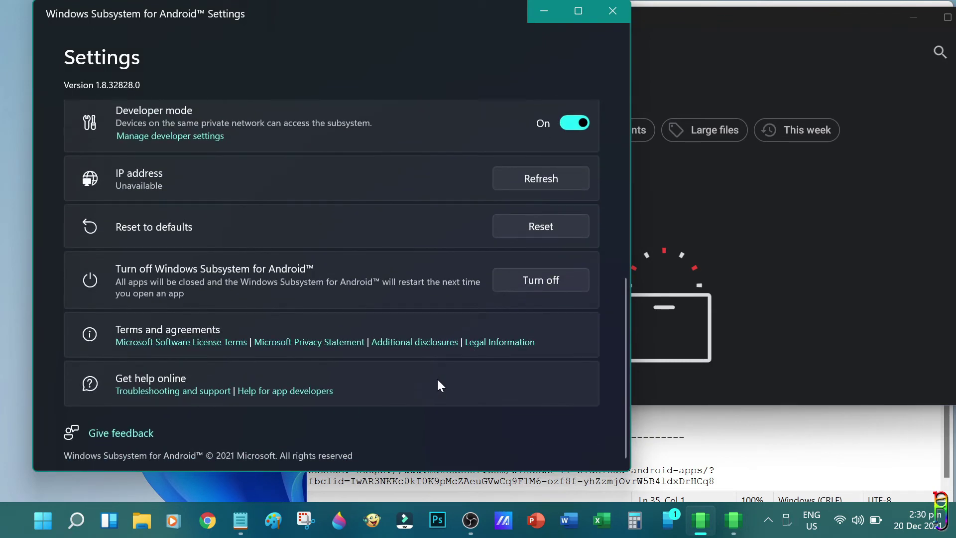
left_click(558, 177)
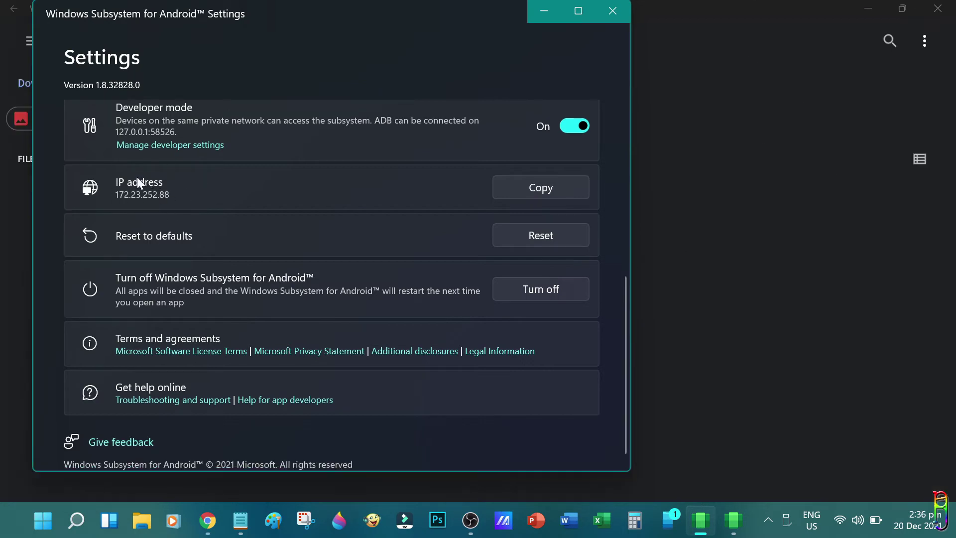
- Copy the subsystem IP address and open Command Prompt as administrator
left_click(534, 181)
left_click(43, 521)
type("command Prompt")
right_click(326, 194)
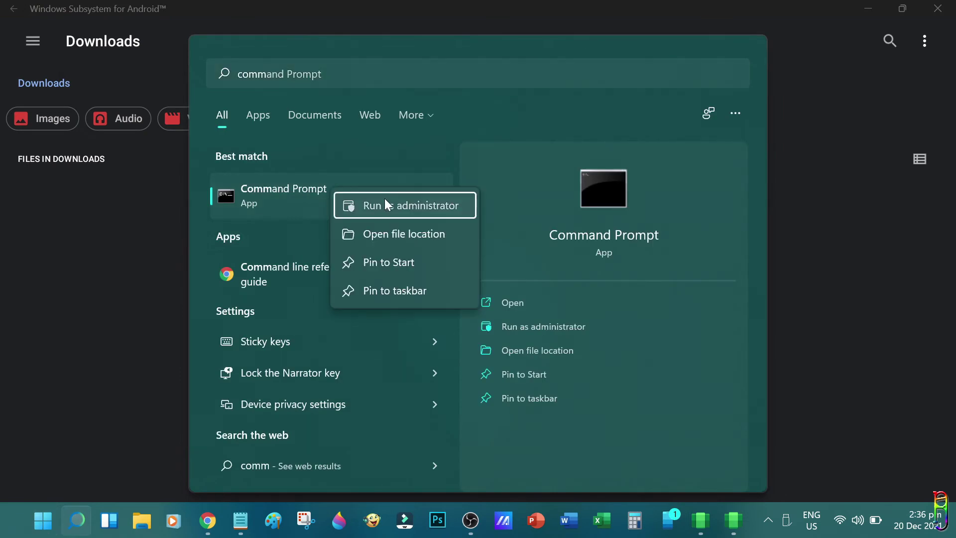
left_click(385, 198)
- Run adb connect with the pasted subsystem IP address, then run it again
type("adb")
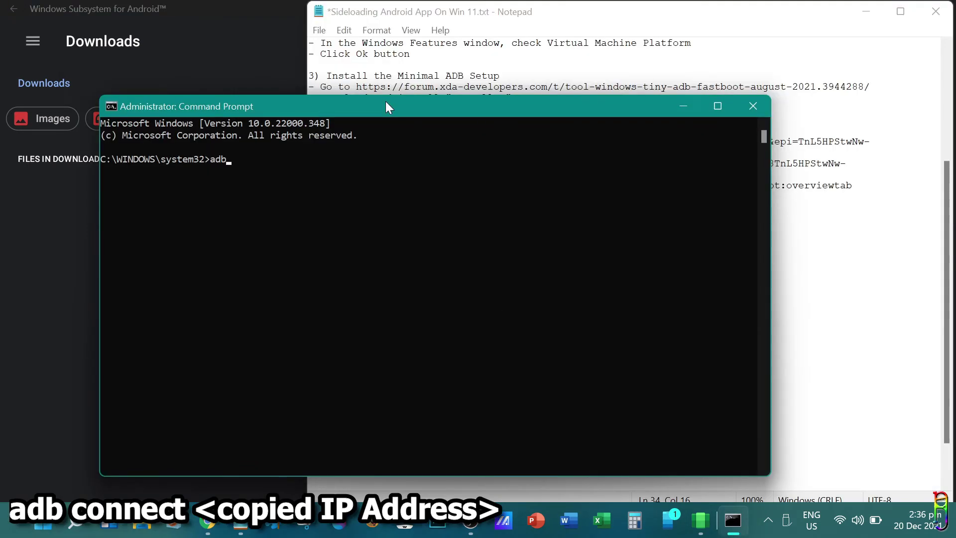
type(" connect")
key("alt+space")
key("e")
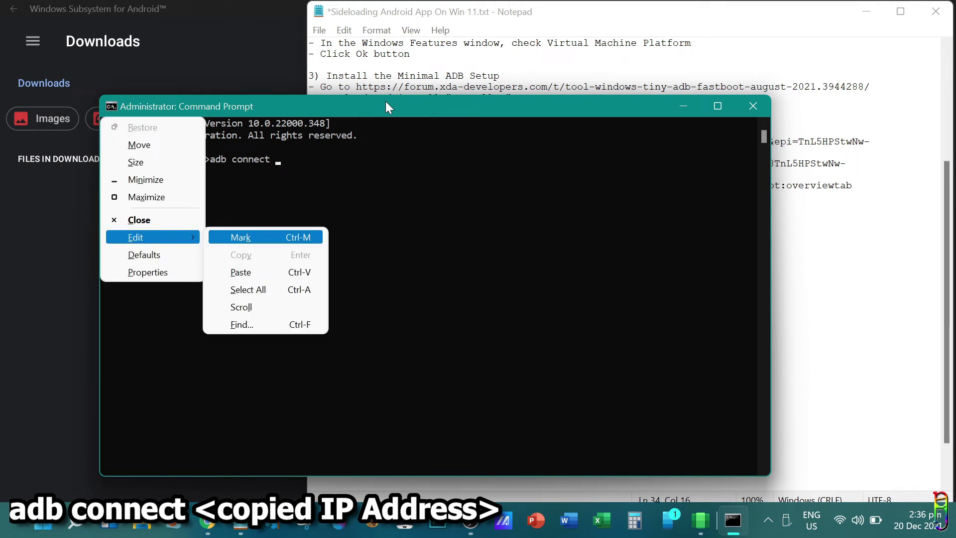
key("Down")
key("Down")
key("Return")
key("Return")
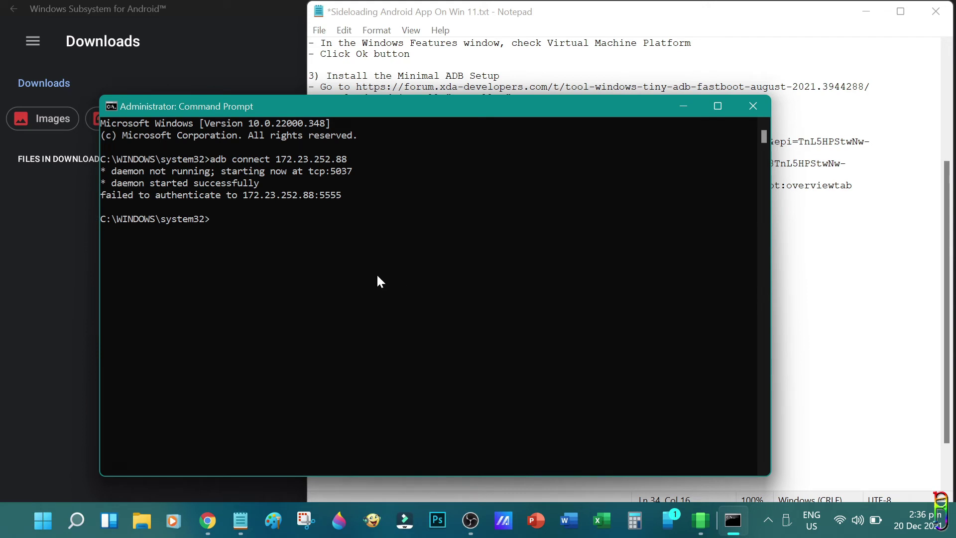
key("Up")
key("Return")
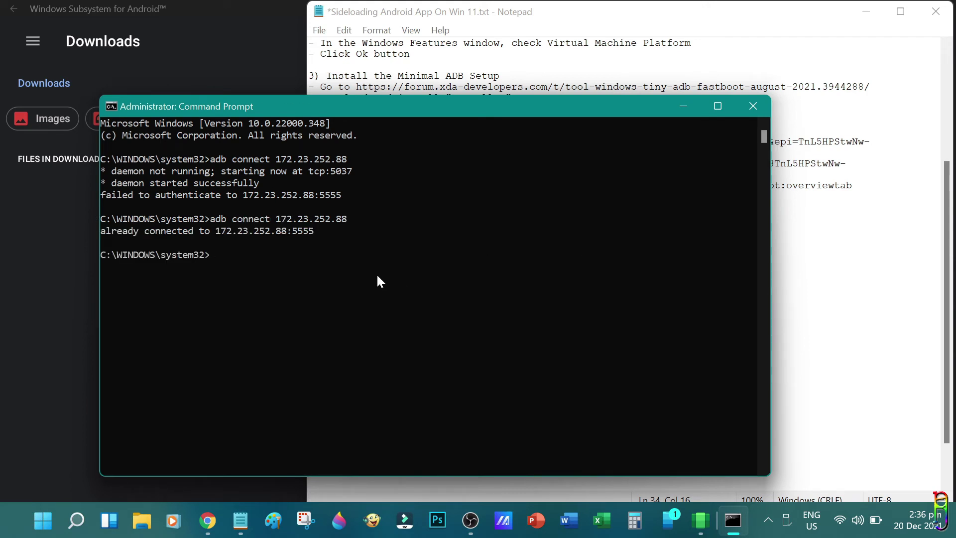
- Run adb devices and confirm 172.23.252.88:5555 is listed as attached
left_click_drag(324, 229, 112, 233)
left_click(553, 424)
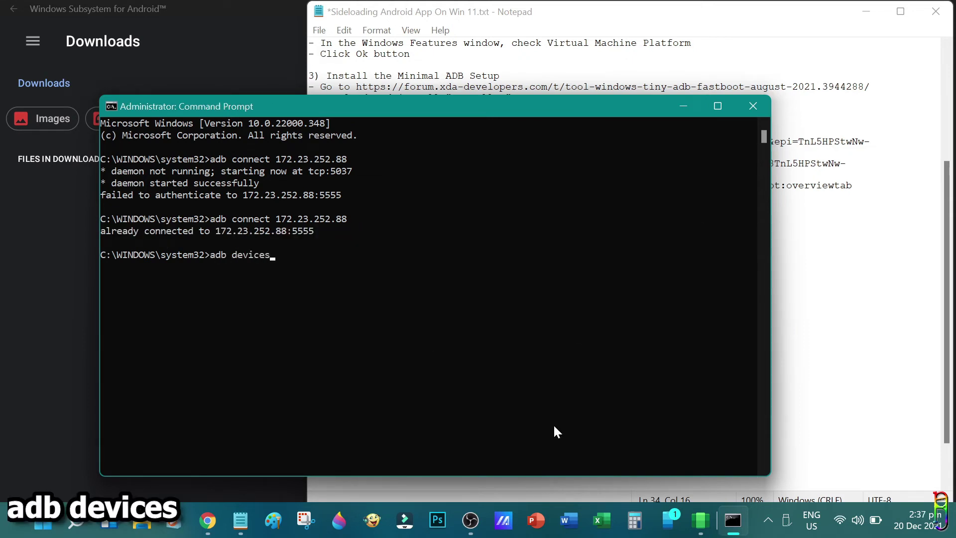
key("Return")
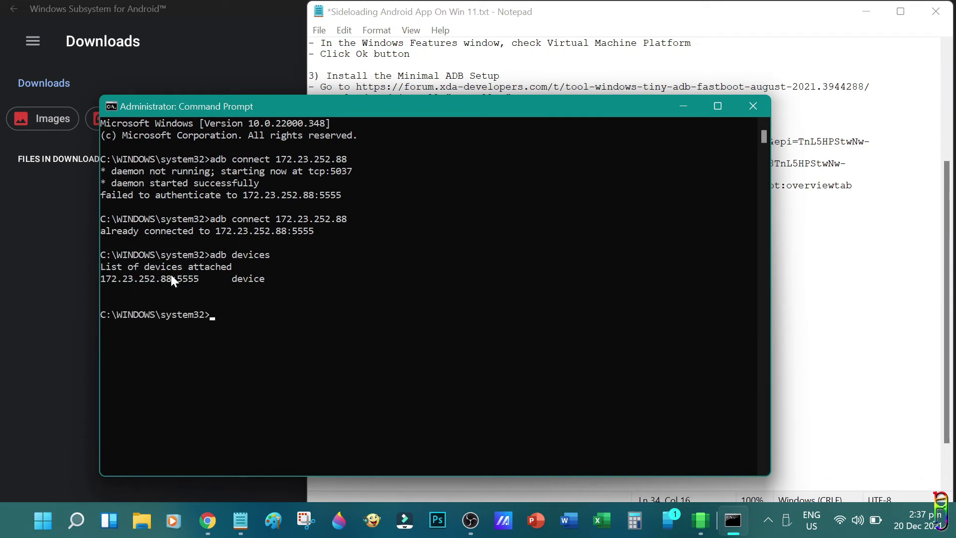
left_click_drag(221, 279, 106, 280)
key("ctrl+c")
left_click(234, 314)
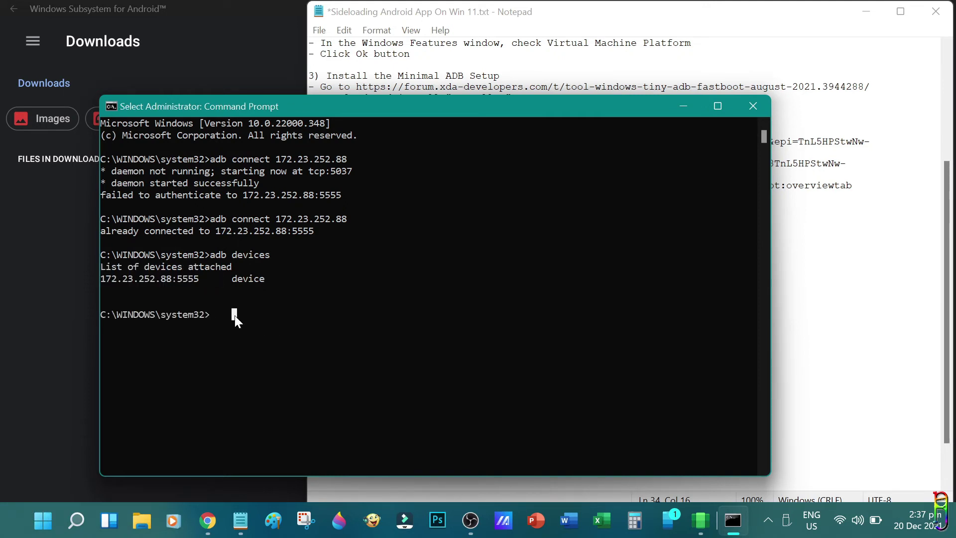
key("Escape")
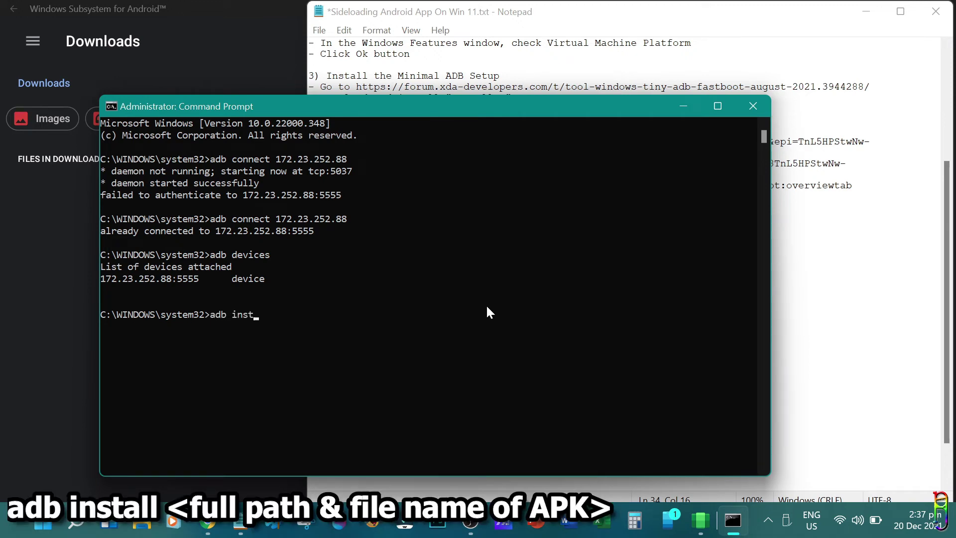
- Browse File Explorer to the Installers (E:) drive holding the APK files
left_click(142, 520)
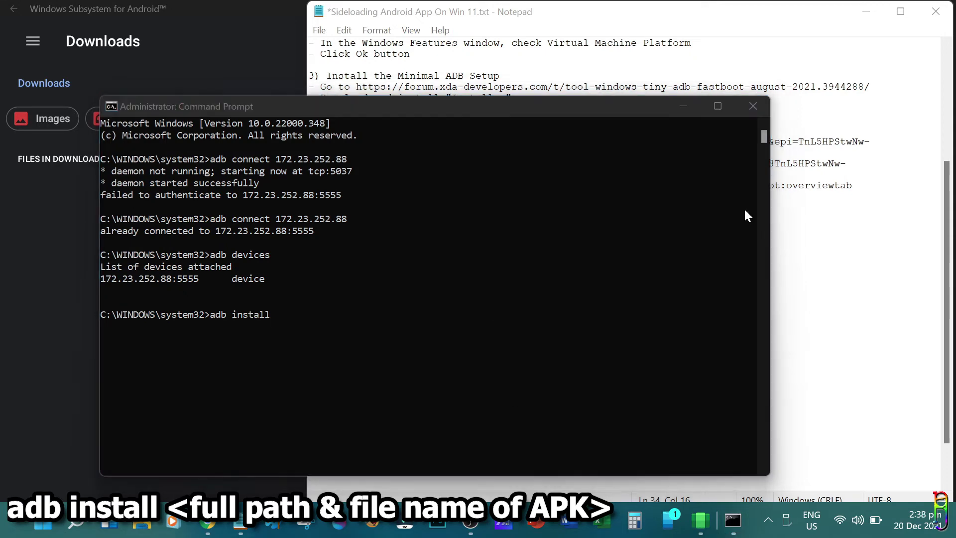
left_click(111, 183)
left_click(429, 223)
scroll(137, 412, "down", 4)
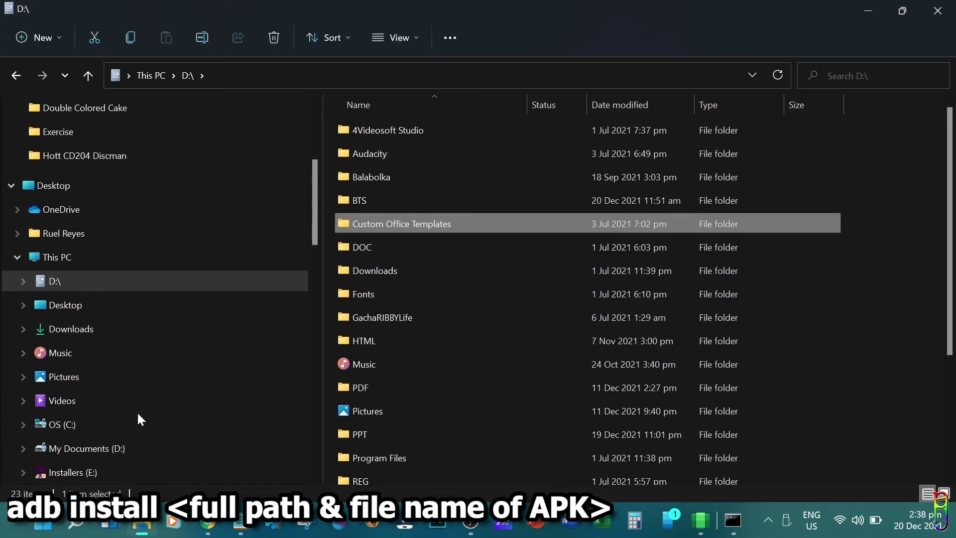
left_click(73, 371)
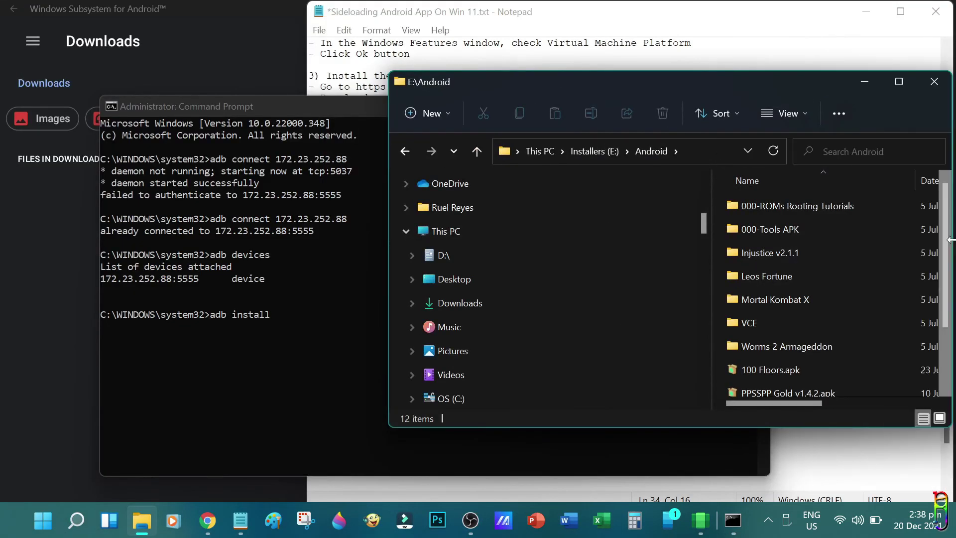
scroll(826, 348, "down", 1)
left_click_drag(826, 387, 337, 320)
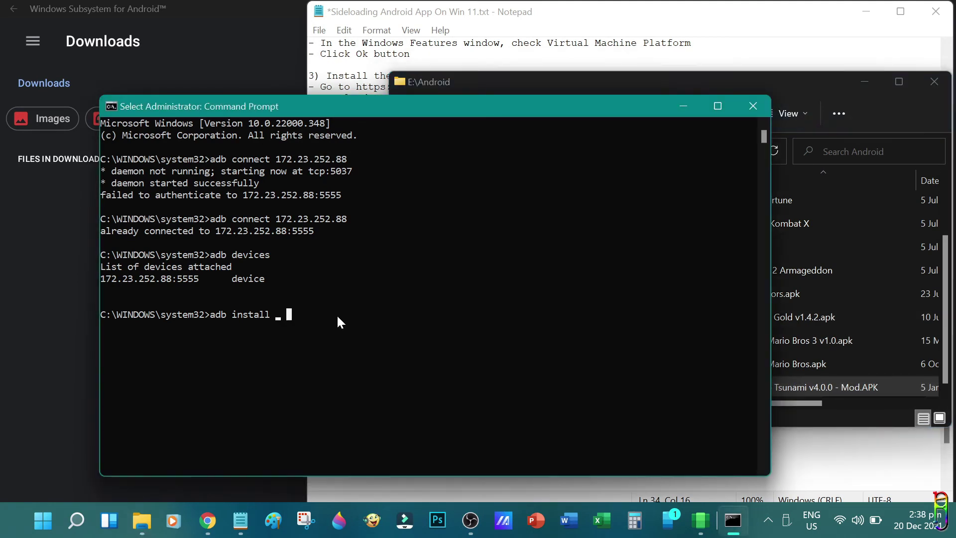
- Build and copy the full path E:\Android\Zombie Tsunami v4.0.0 - Mod.APK from the address bar
left_click(815, 82)
left_click(868, 386)
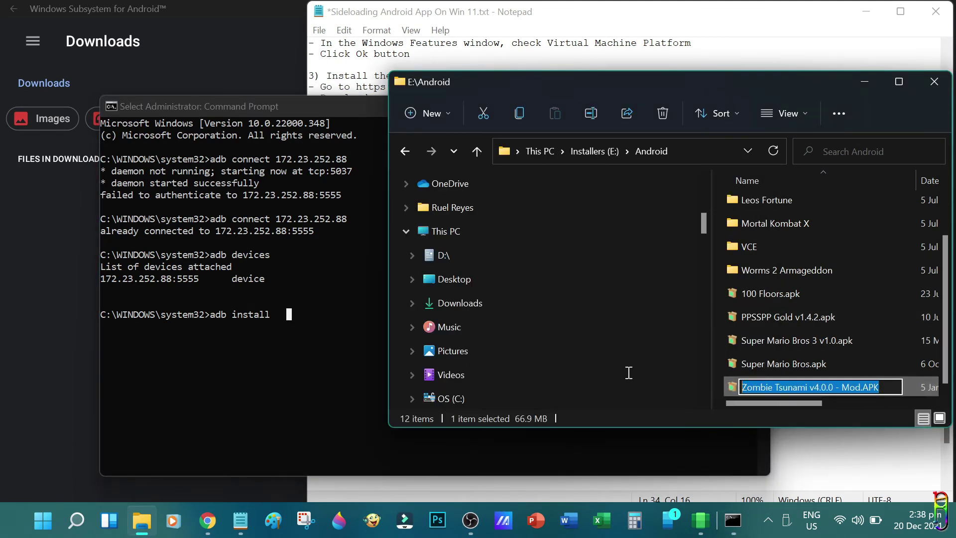
left_click(712, 159)
key("End")
type("\\")
key("ctrl+v")
key("ctrl+a")
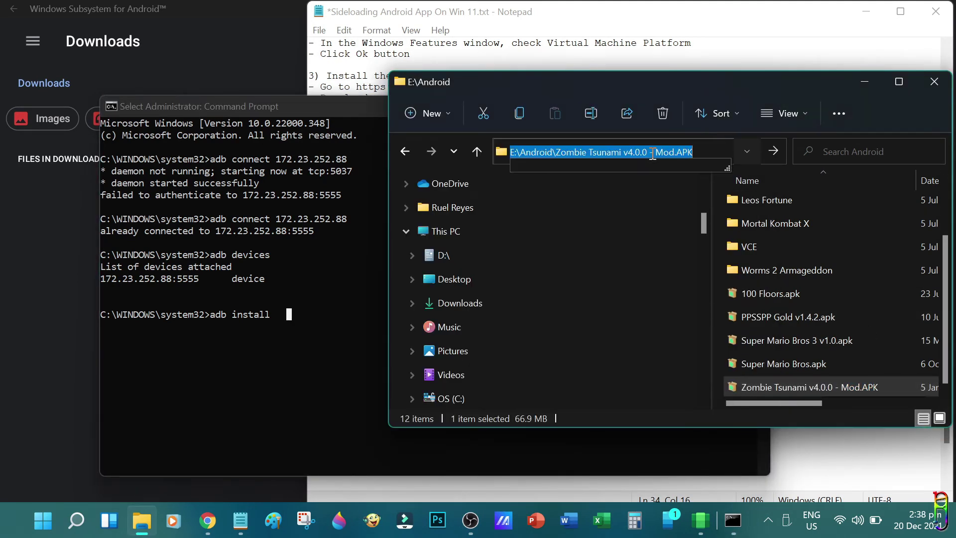
- Paste the quoted APK path after adb install and run it to get Success
left_click(264, 109)
key("ctrl+v")
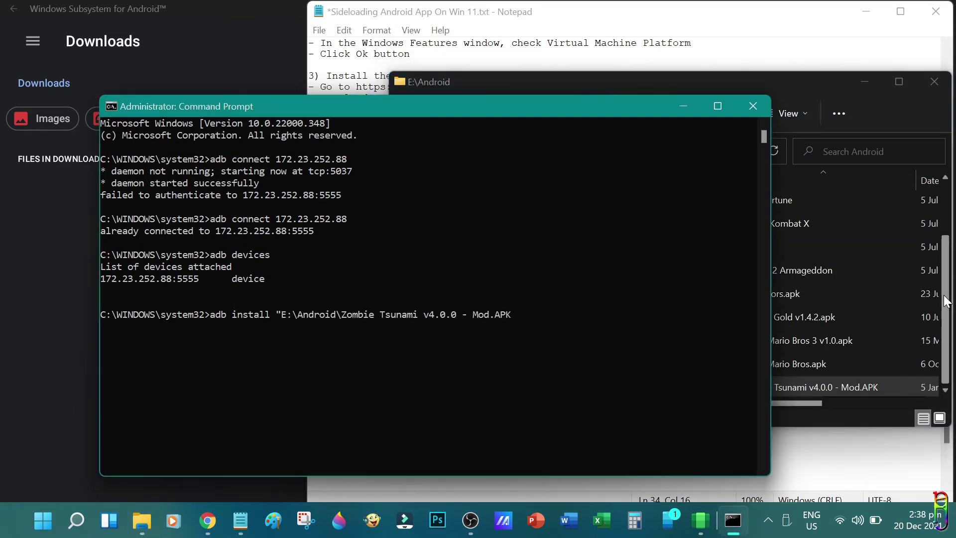
type("\"")
key("Return")
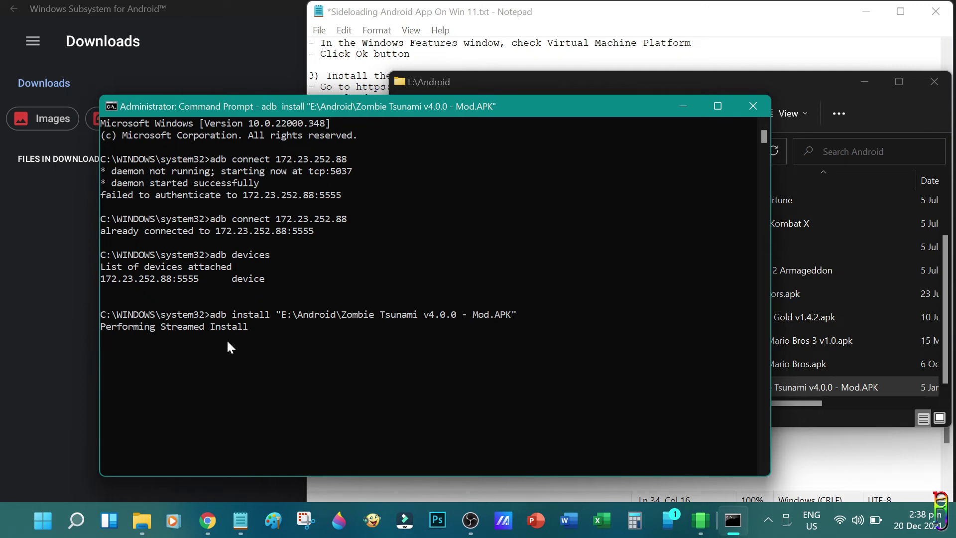
left_click(142, 340)
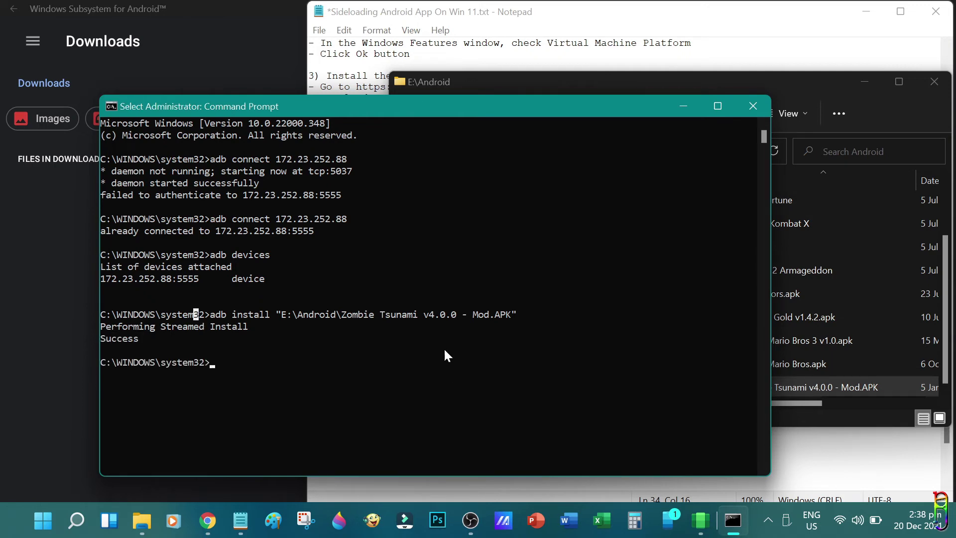
left_click(20, 393)
- Launch Zombie Tsunami from Start, maximize it and dismiss the new version notice
left_click(44, 523)
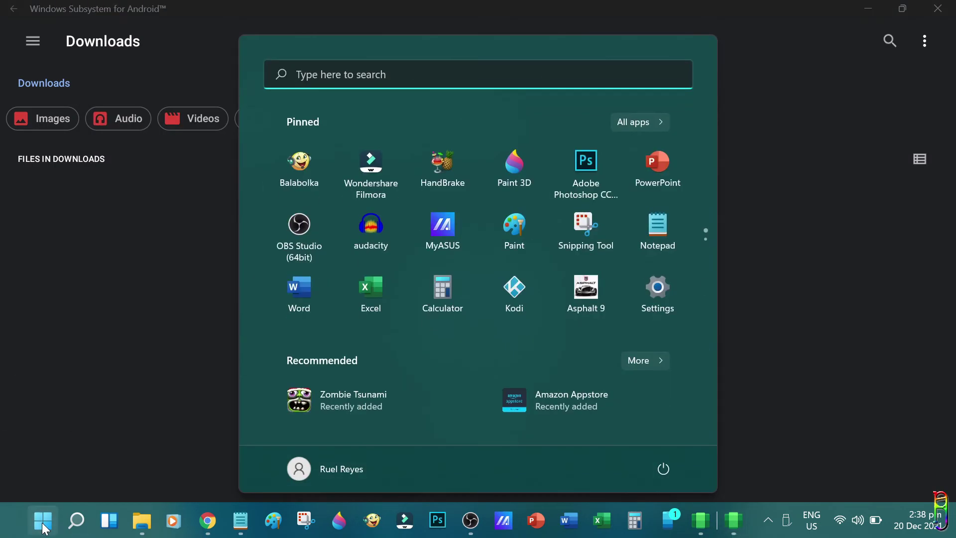
left_click(348, 396)
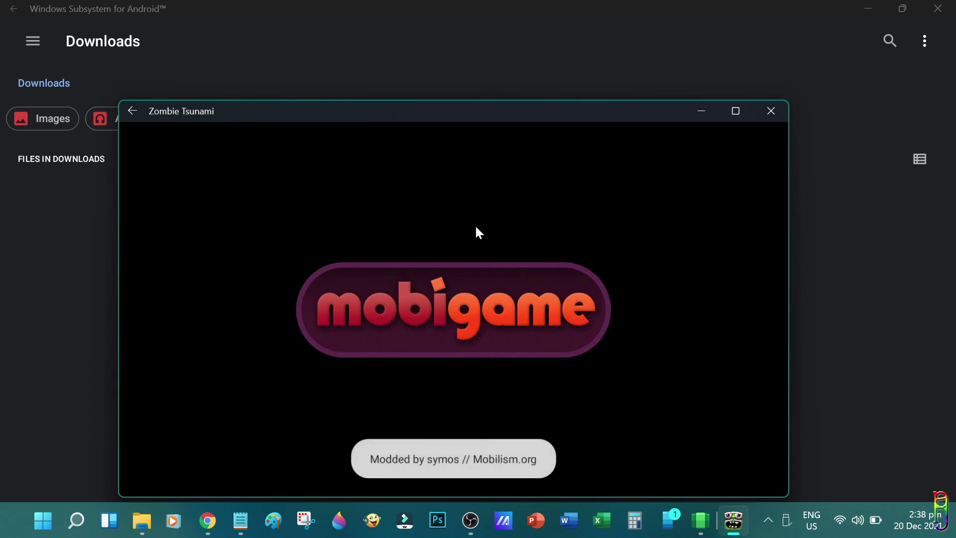
left_click(736, 111)
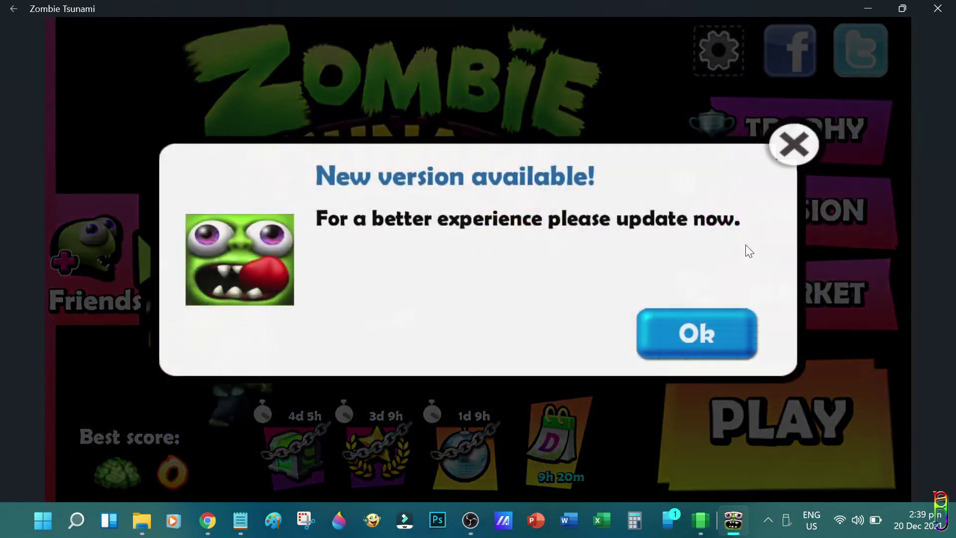
left_click(696, 331)
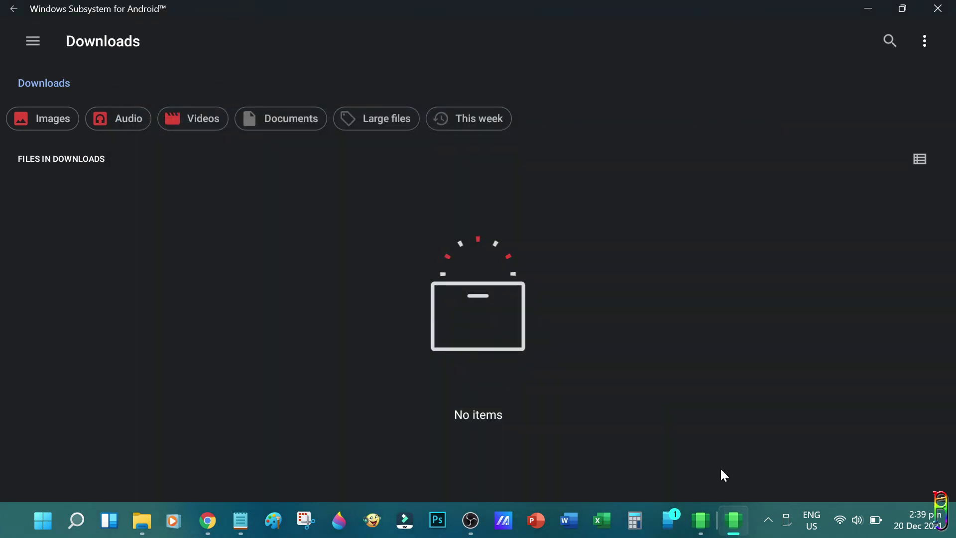
- Open WSATools from the Start menu's pinned apps
left_click(42, 520)
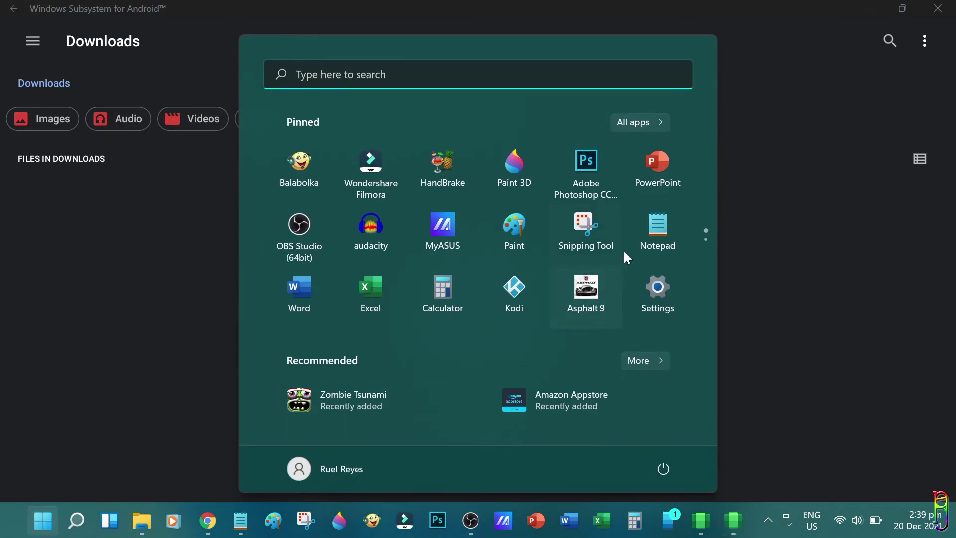
scroll(601, 256, "down", 1)
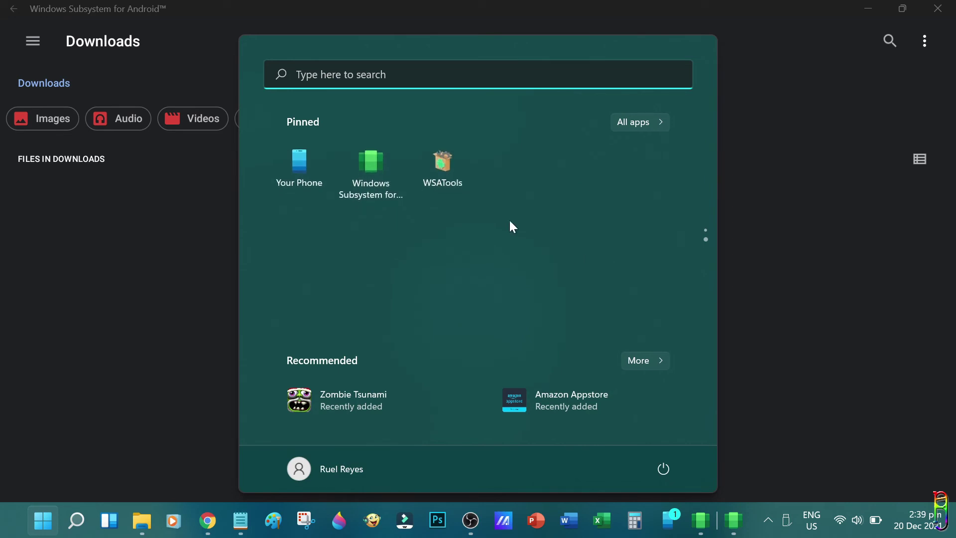
left_click(441, 170)
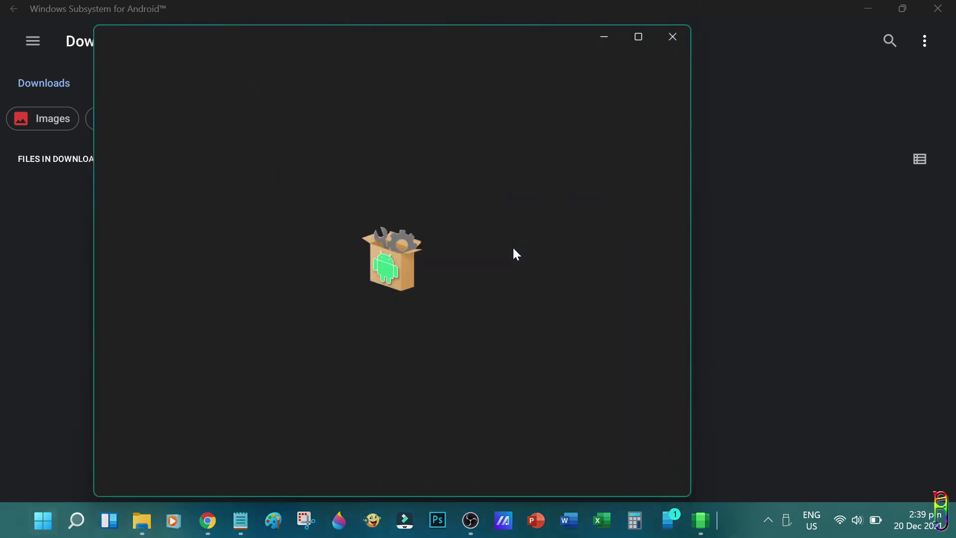
- Load Super Mario Bros.apk (version 3.7.0, 1227 KB) in WSATools and install it
left_click(398, 337)
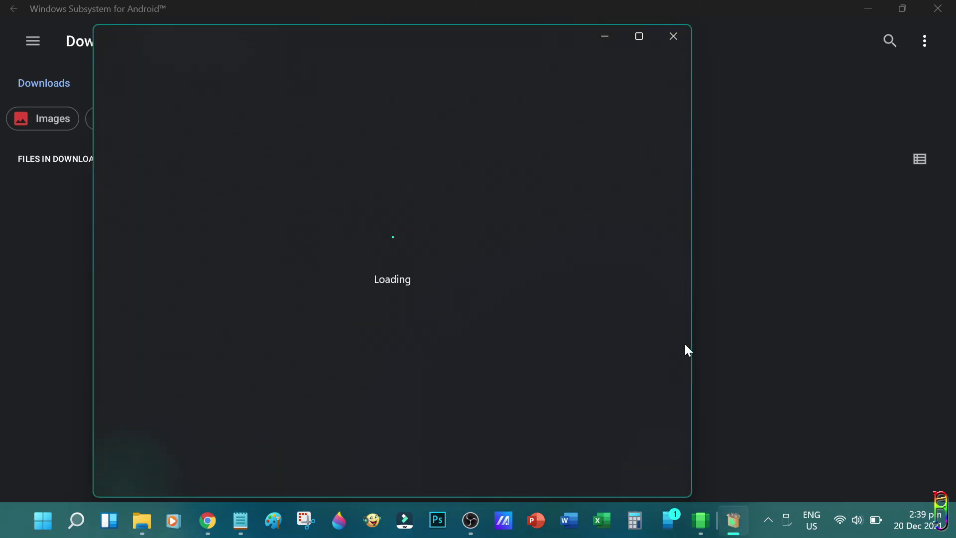
scroll(685, 349, "down", 1)
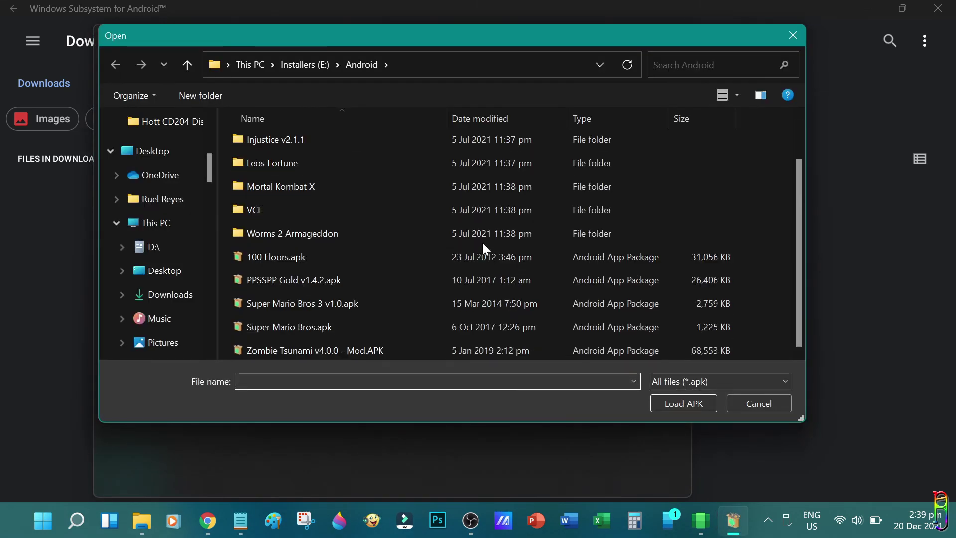
left_click(320, 327)
left_click(682, 407)
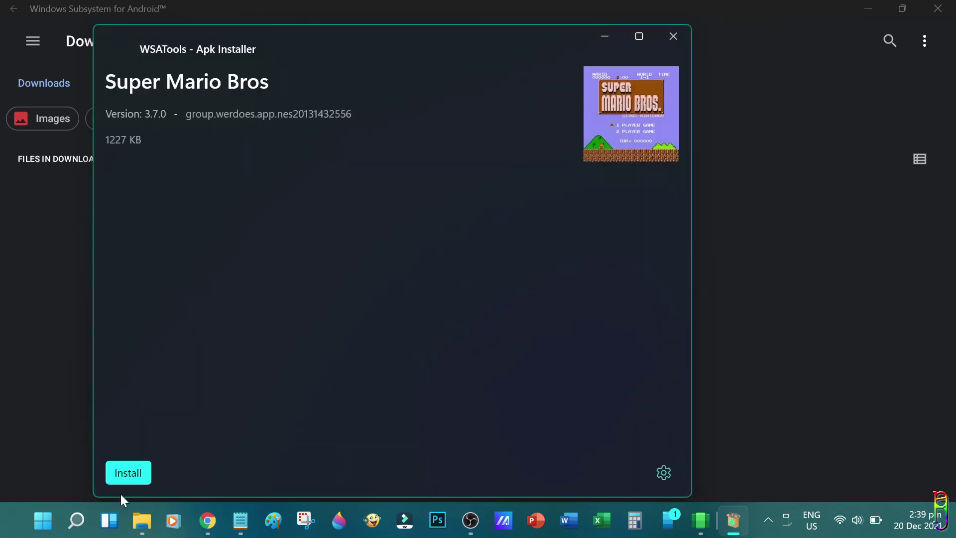
left_click(137, 470)
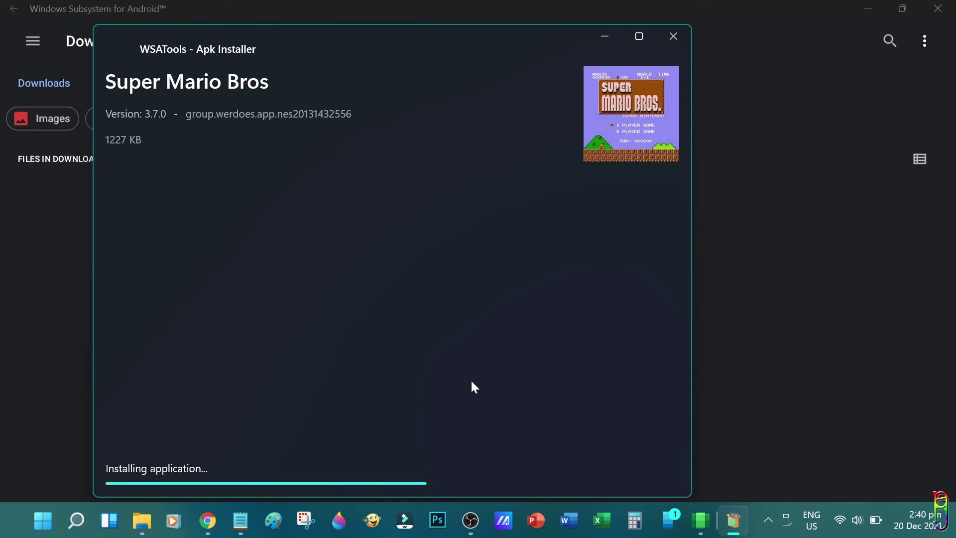